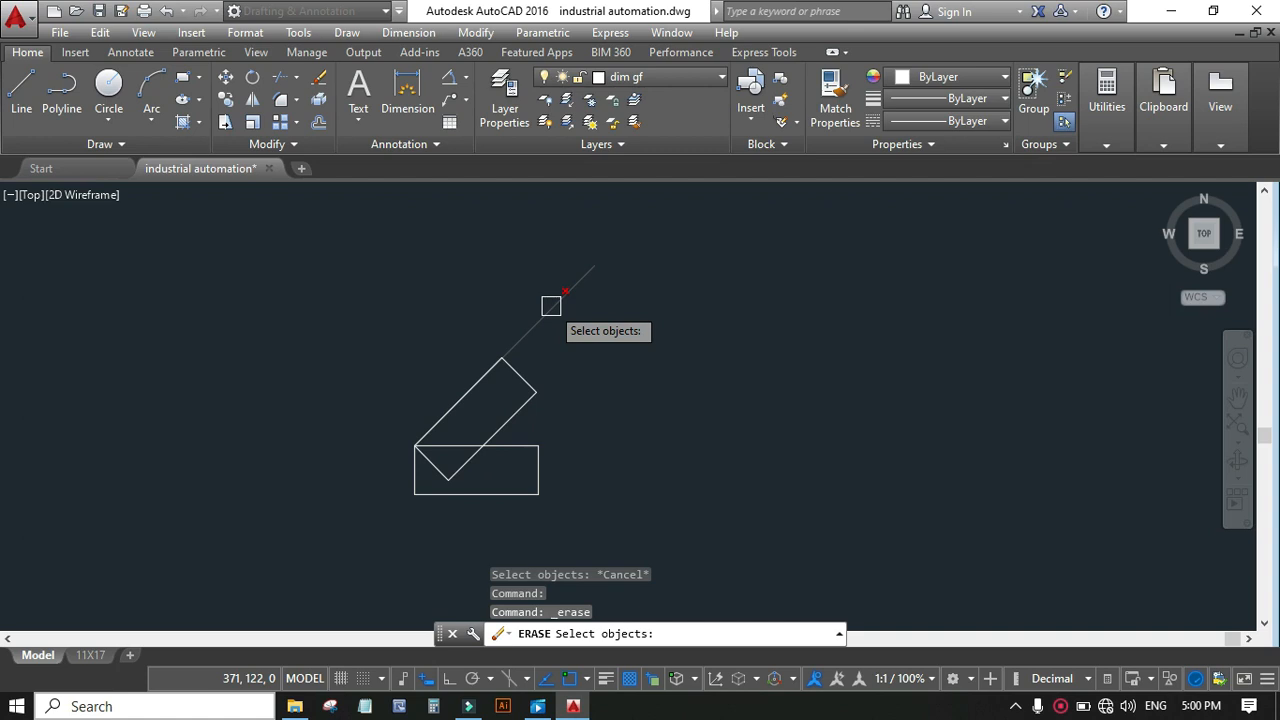
Step: Erase the long diagonal line by picking it within the Erase command, and undo the erasure
{"action": "left_click", "coordinate": [551, 306]}
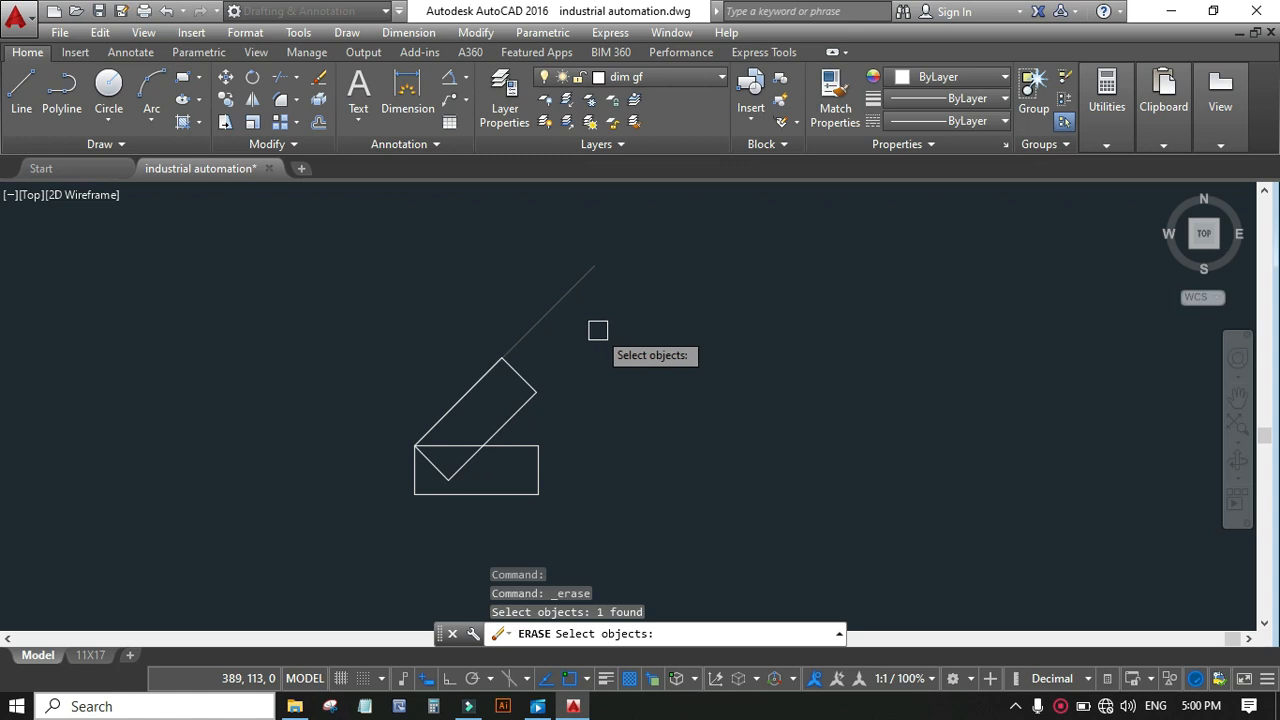
{"action": "key", "text": "Return"}
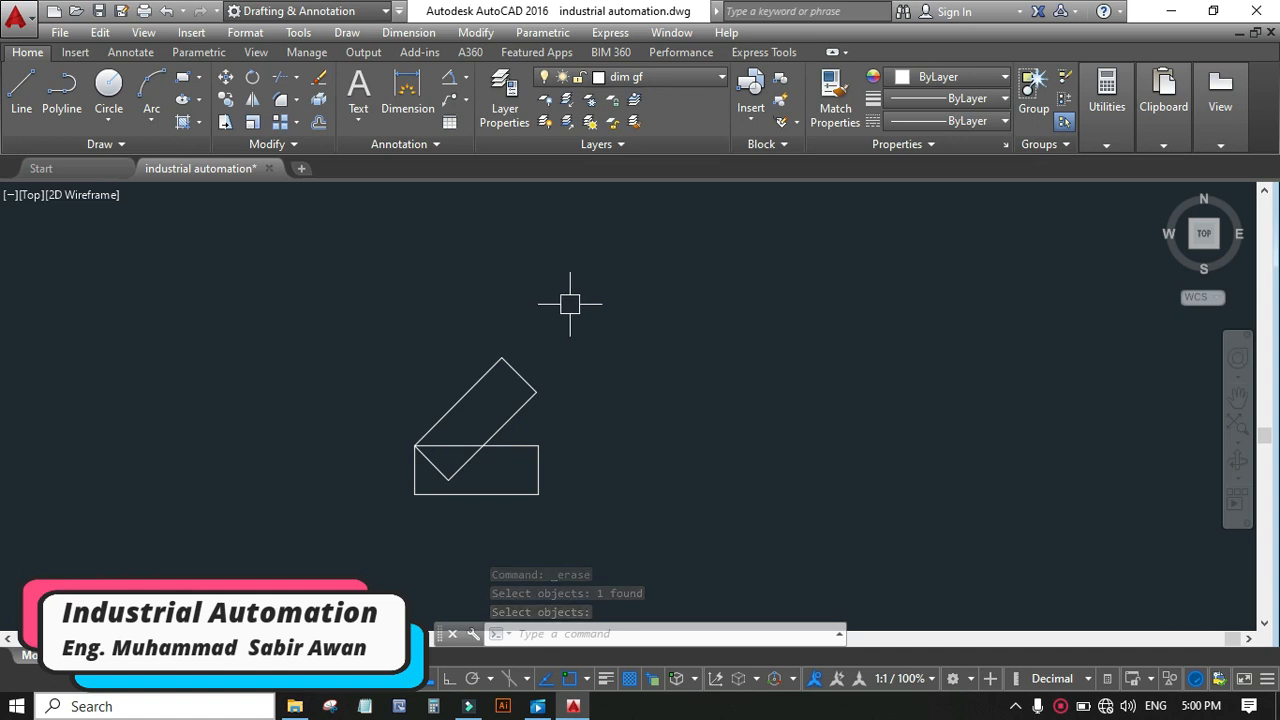
{"action": "key", "text": "ctrl+z"}
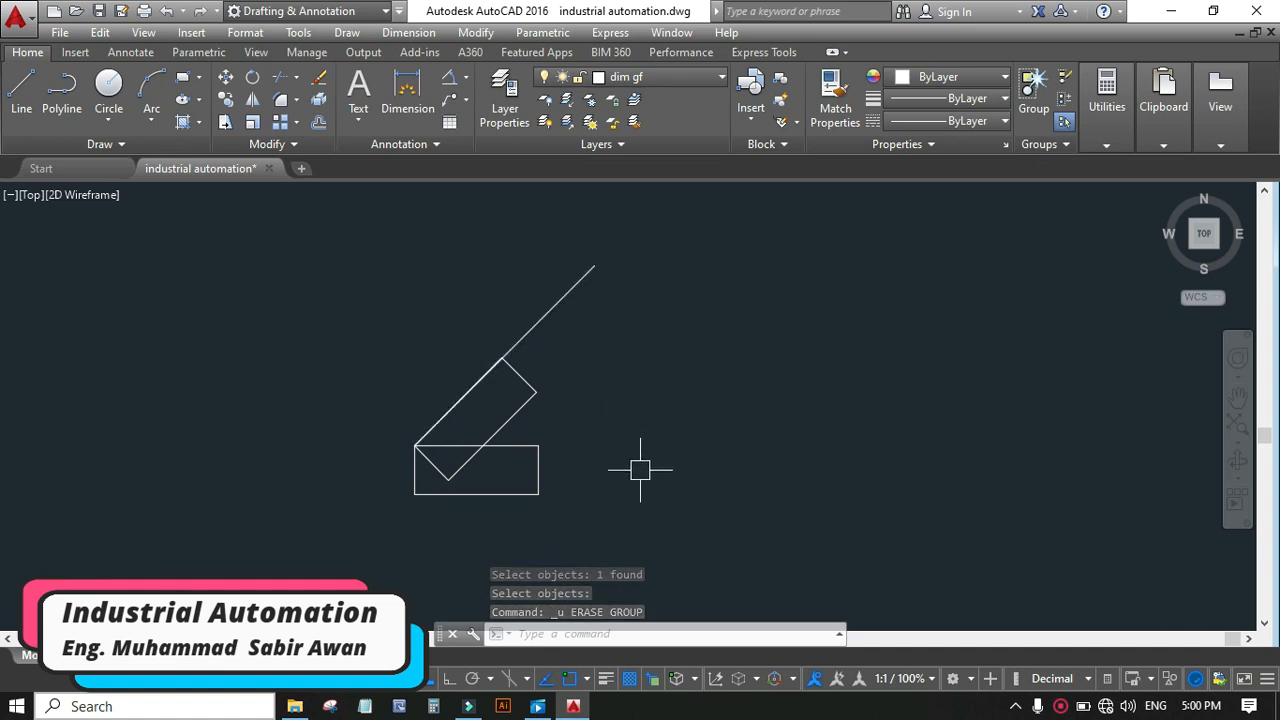
Step: Preselect the long diagonal line before running the Erase command on it, and undo that erasure
{"action": "left_click", "coordinate": [572, 282]}
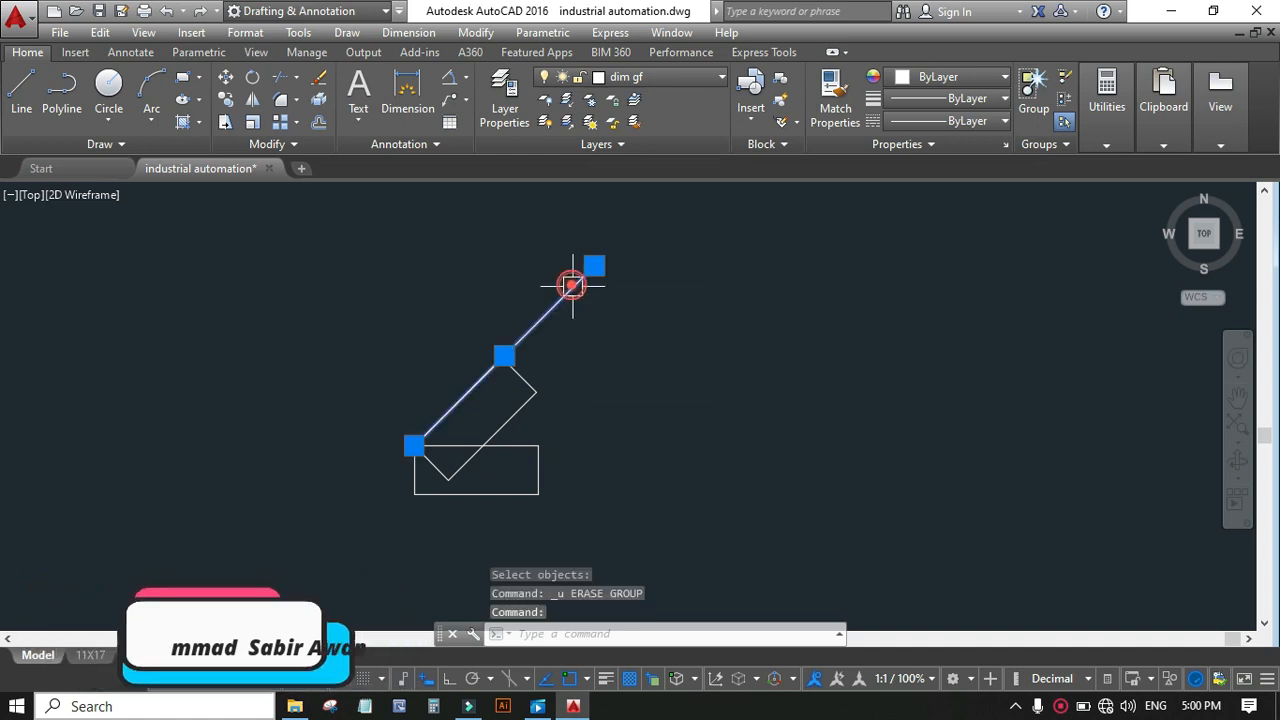
{"action": "left_click", "coordinate": [318, 80]}
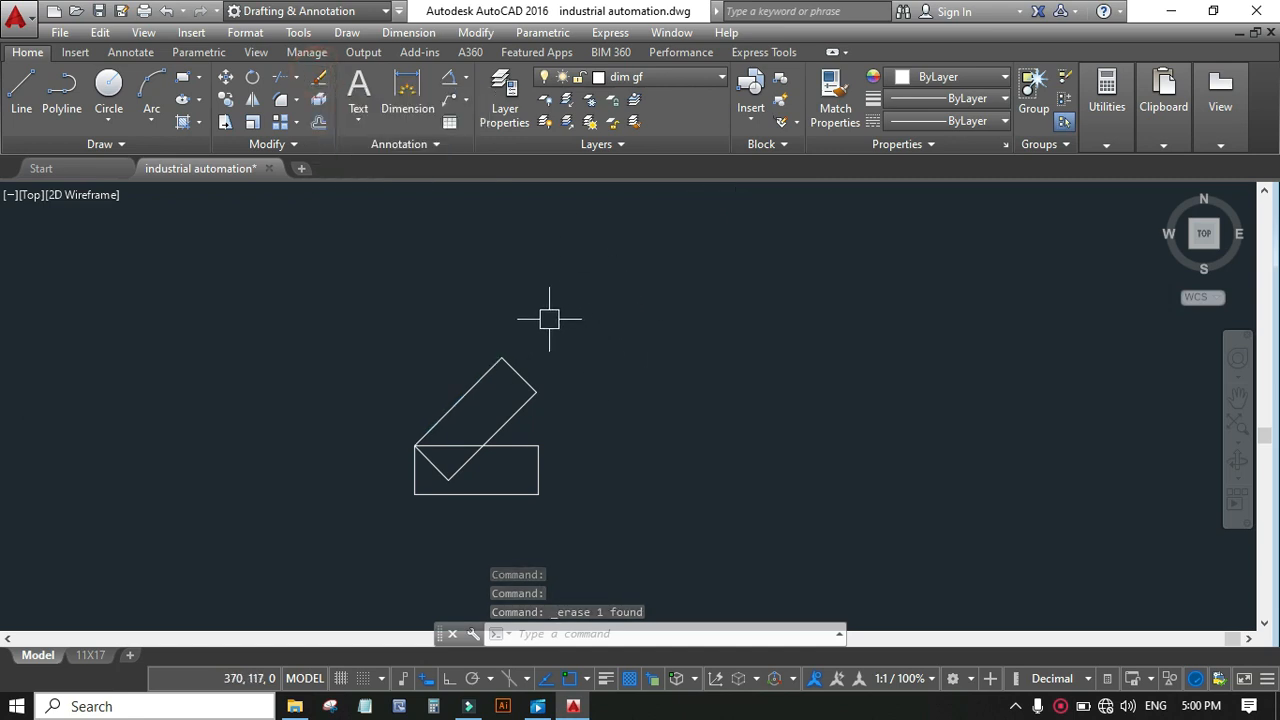
{"action": "key", "text": "ctrl+z"}
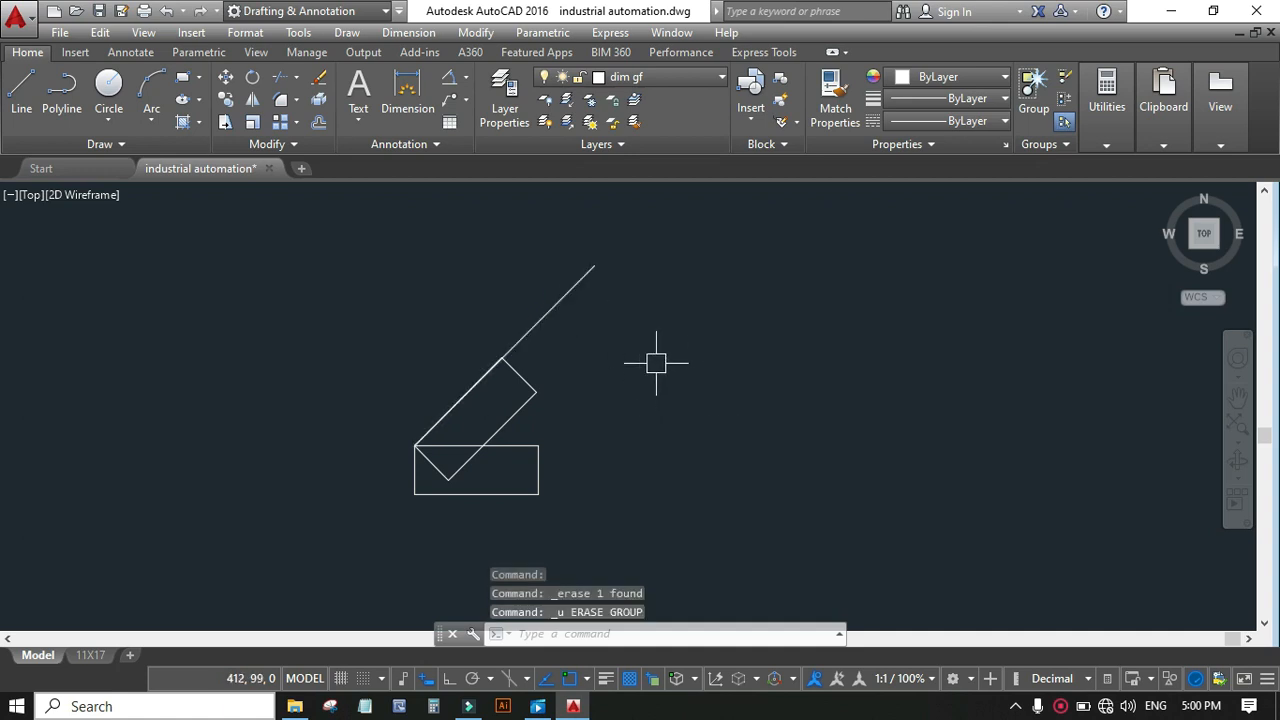
Step: Erase the selected diagonal line using the Erase option offered for the selection, and restore the line
{"action": "left_click", "coordinate": [557, 299]}
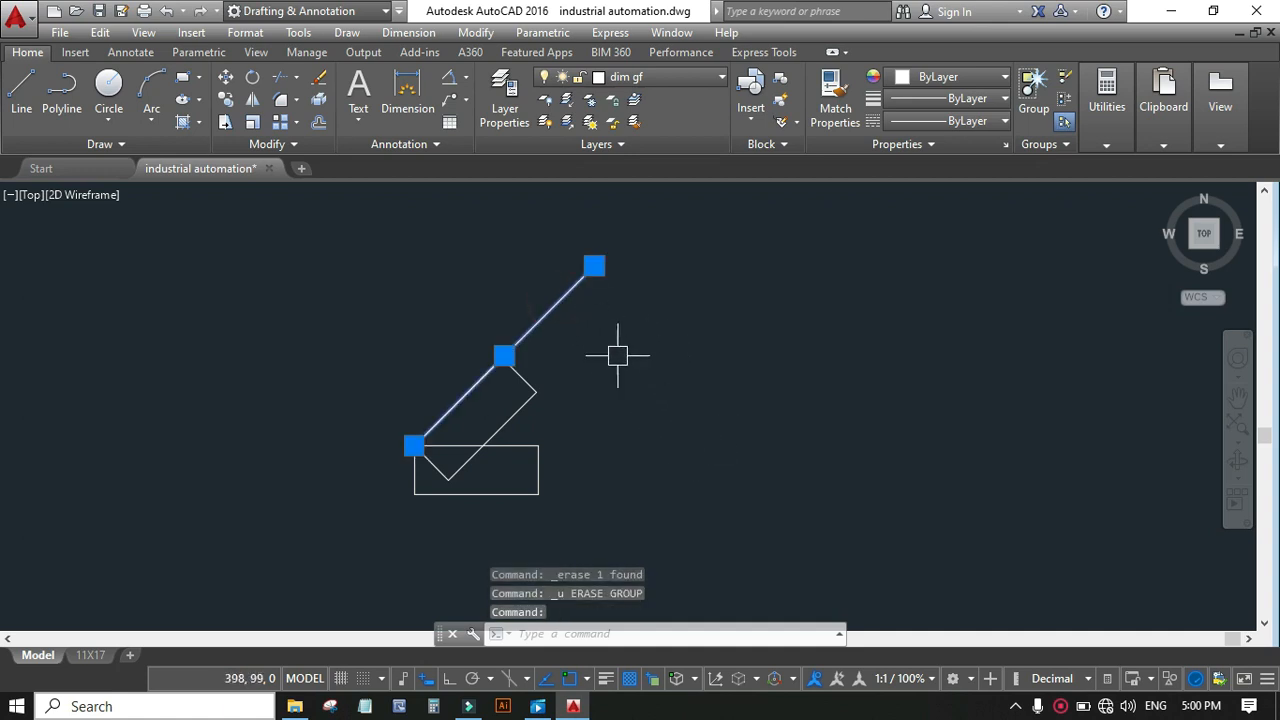
{"action": "right_click", "coordinate": [564, 302]}
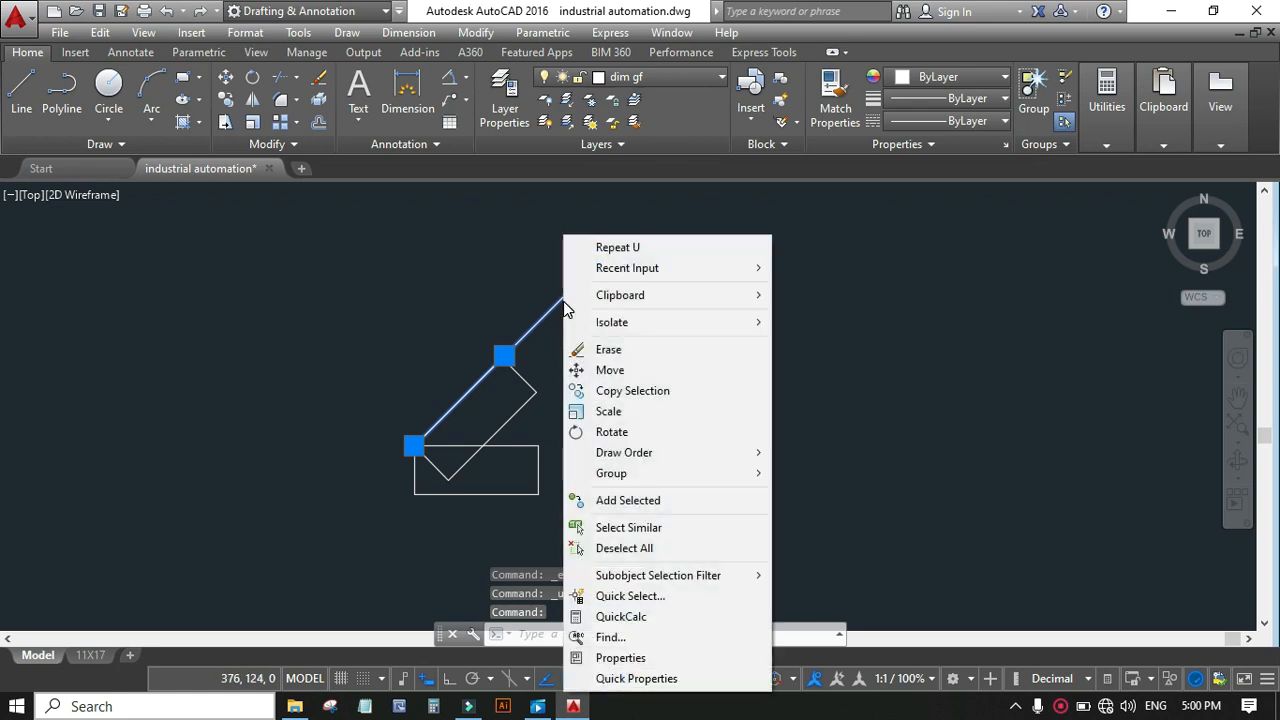
{"action": "left_click", "coordinate": [609, 352]}
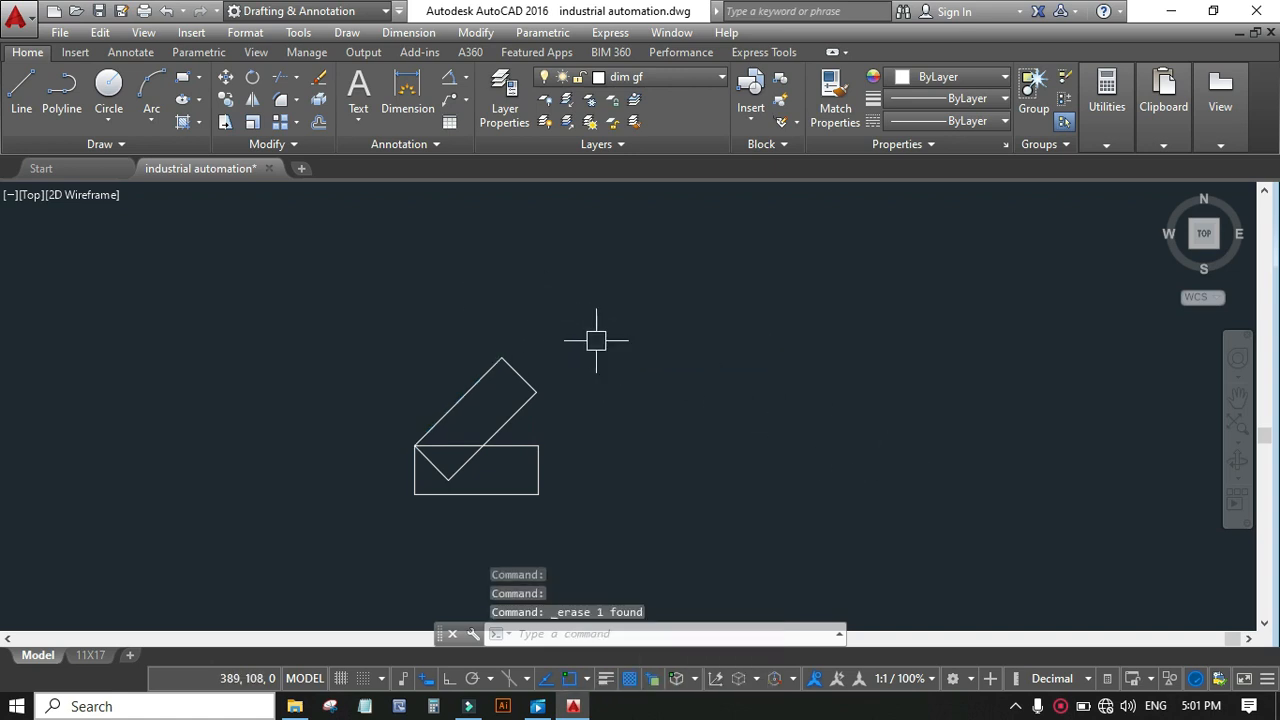
{"action": "key", "text": "ctrl+z"}
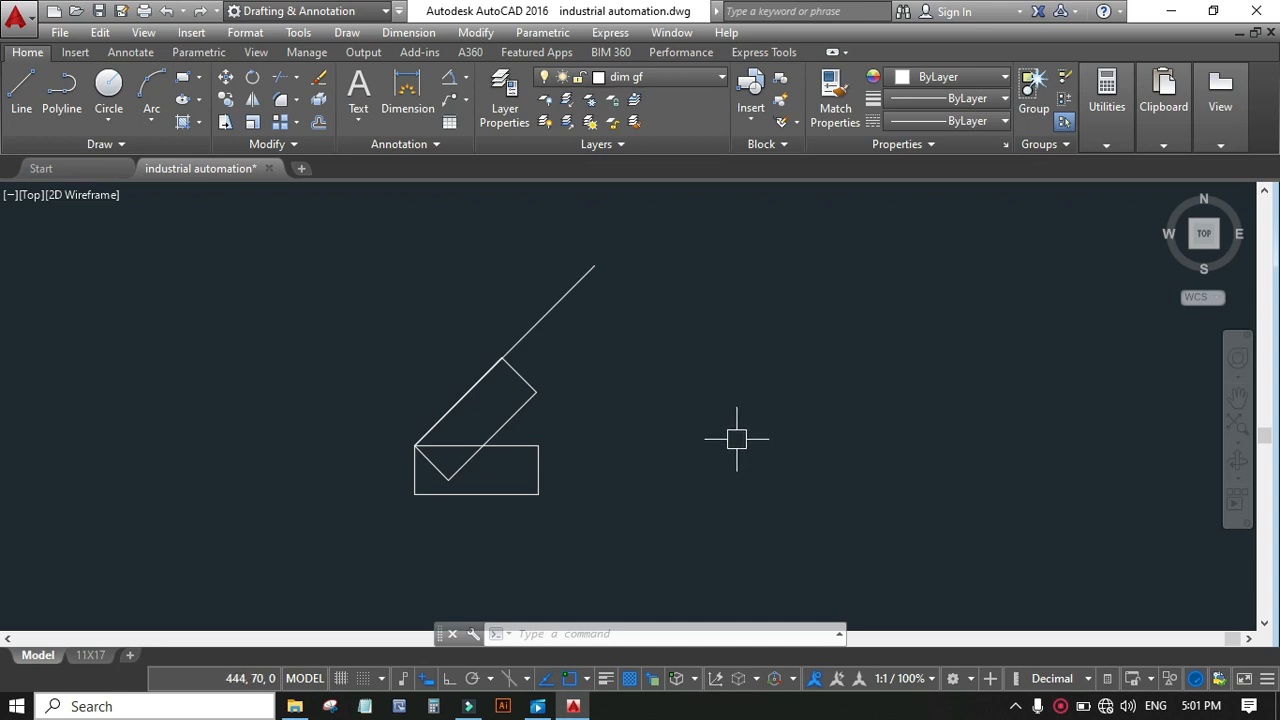
Step: Pick the diagonal line individually and clear the selection
{"action": "left_click", "coordinate": [591, 259]}
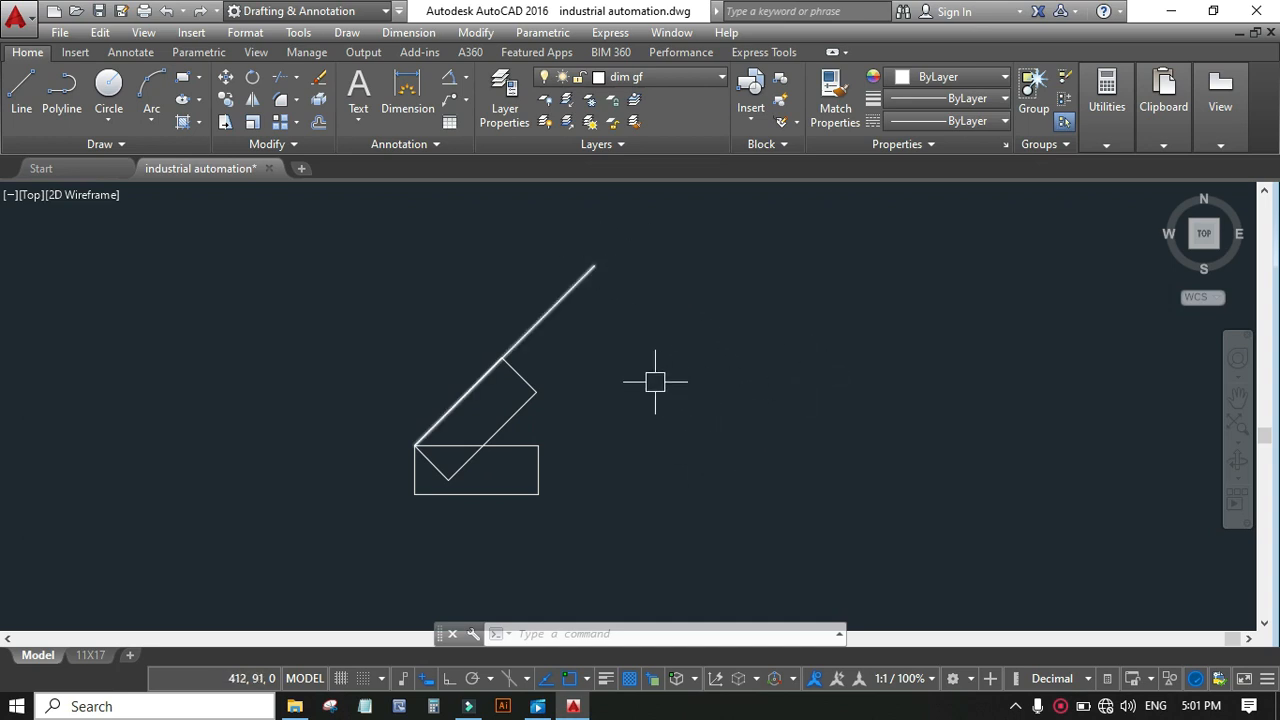
{"action": "left_click", "coordinate": [583, 284]}
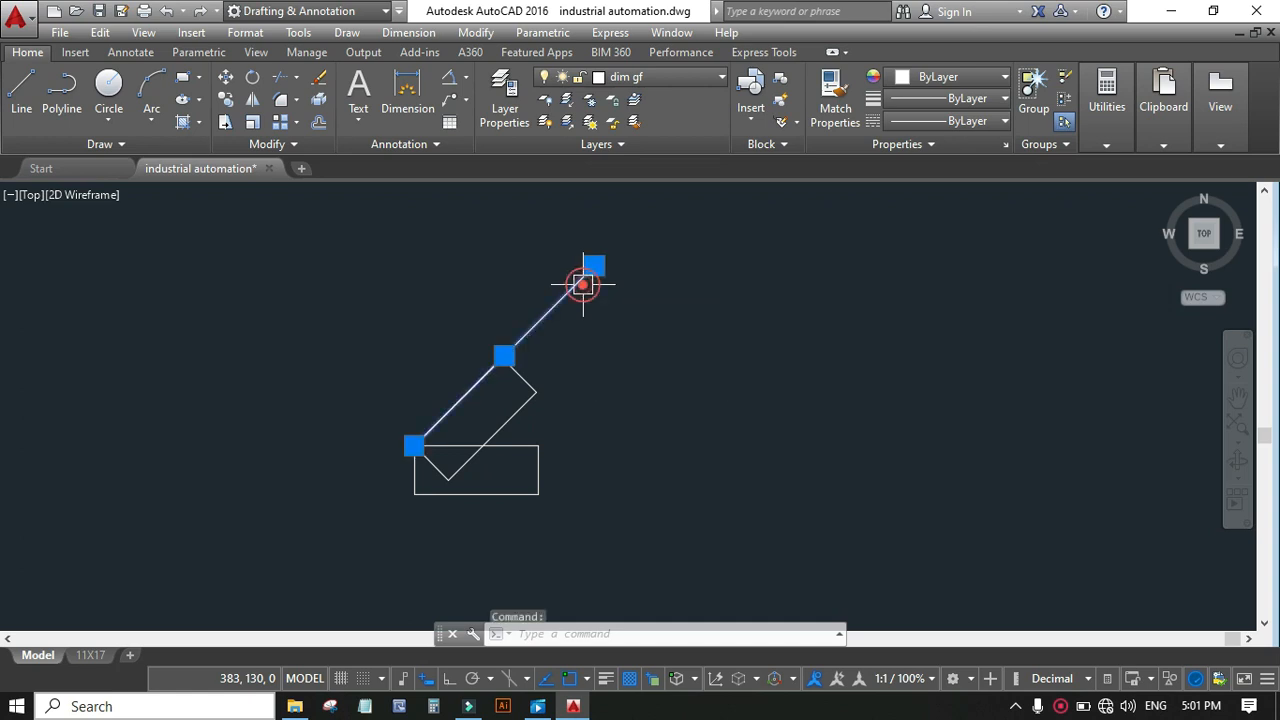
{"action": "key", "text": "ctrl+z"}
{"action": "key", "text": "Escape"}
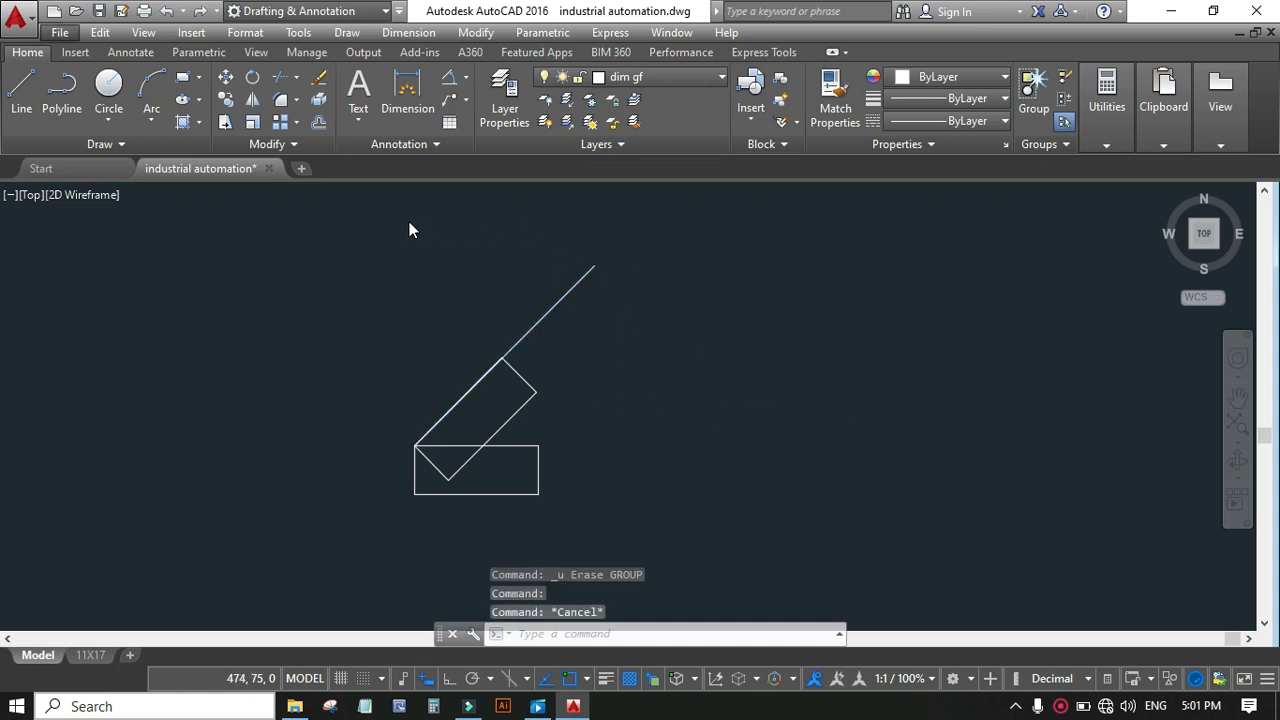
Step: Window-select only the diagonal line twice, enclosing it but not the whole rectangles, and clear each selection
{"action": "left_click", "coordinate": [356, 199]}
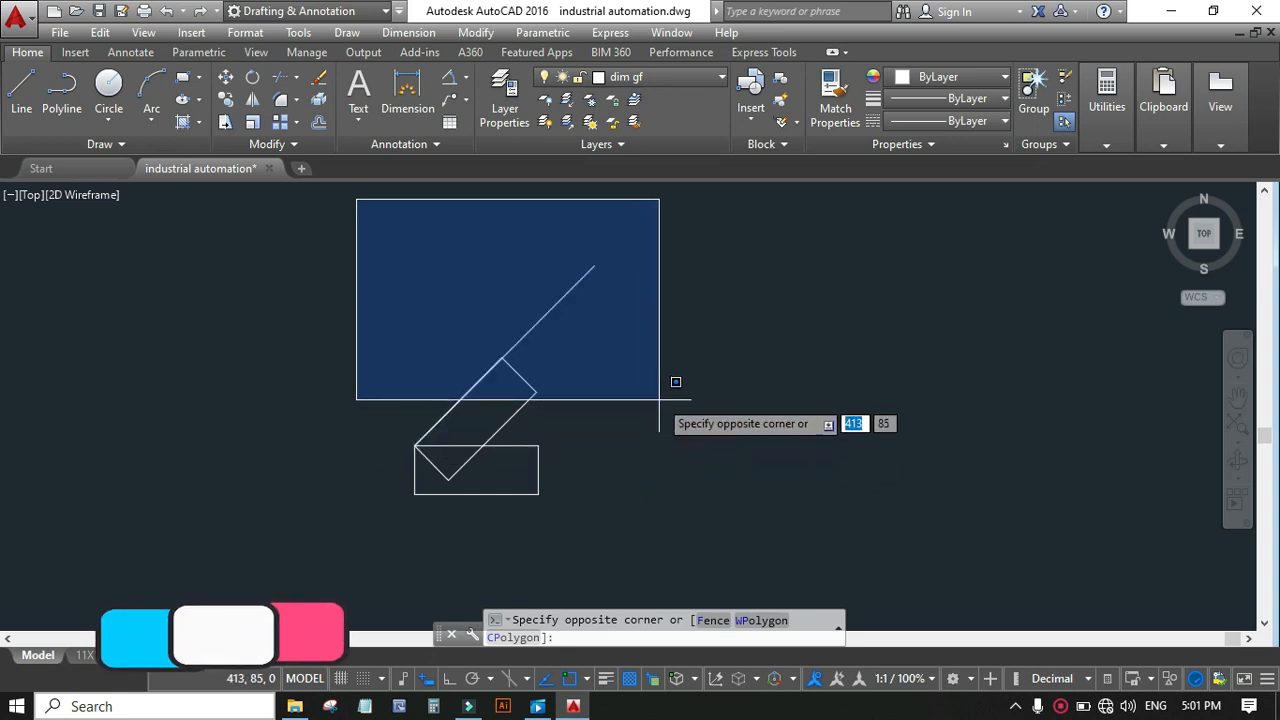
{"action": "left_click", "coordinate": [655, 459]}
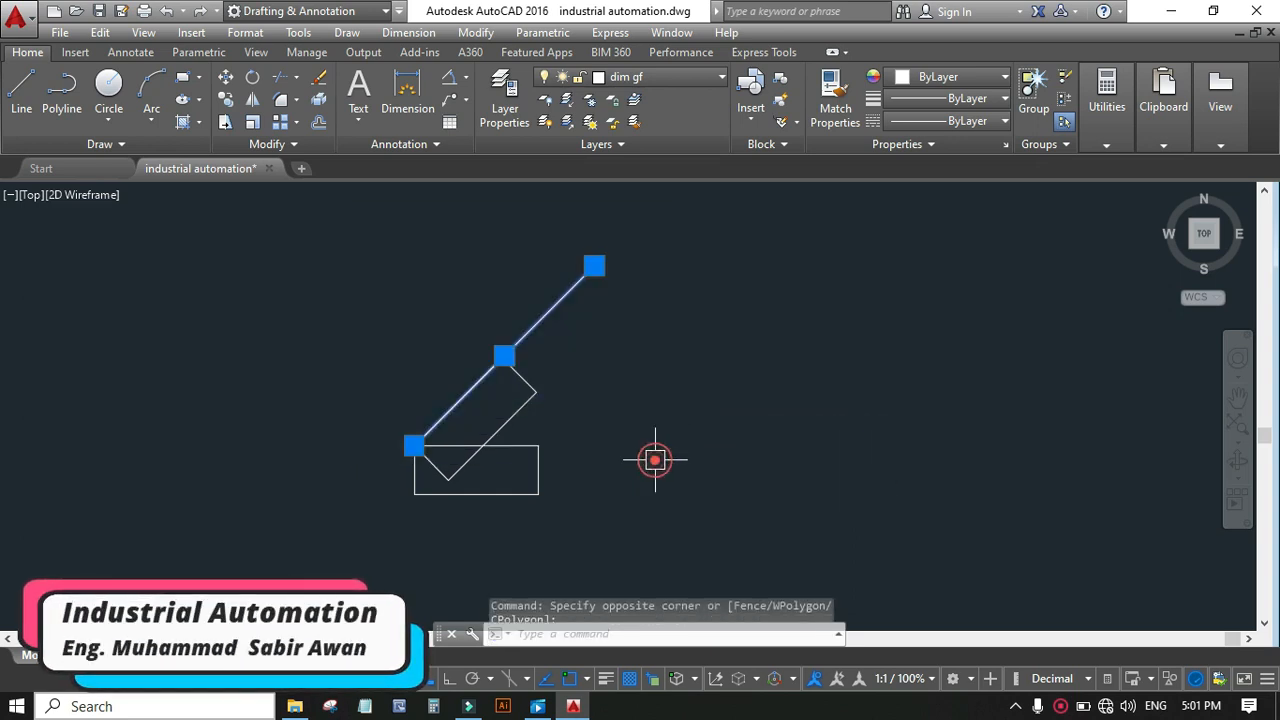
{"action": "key", "text": "Escape"}
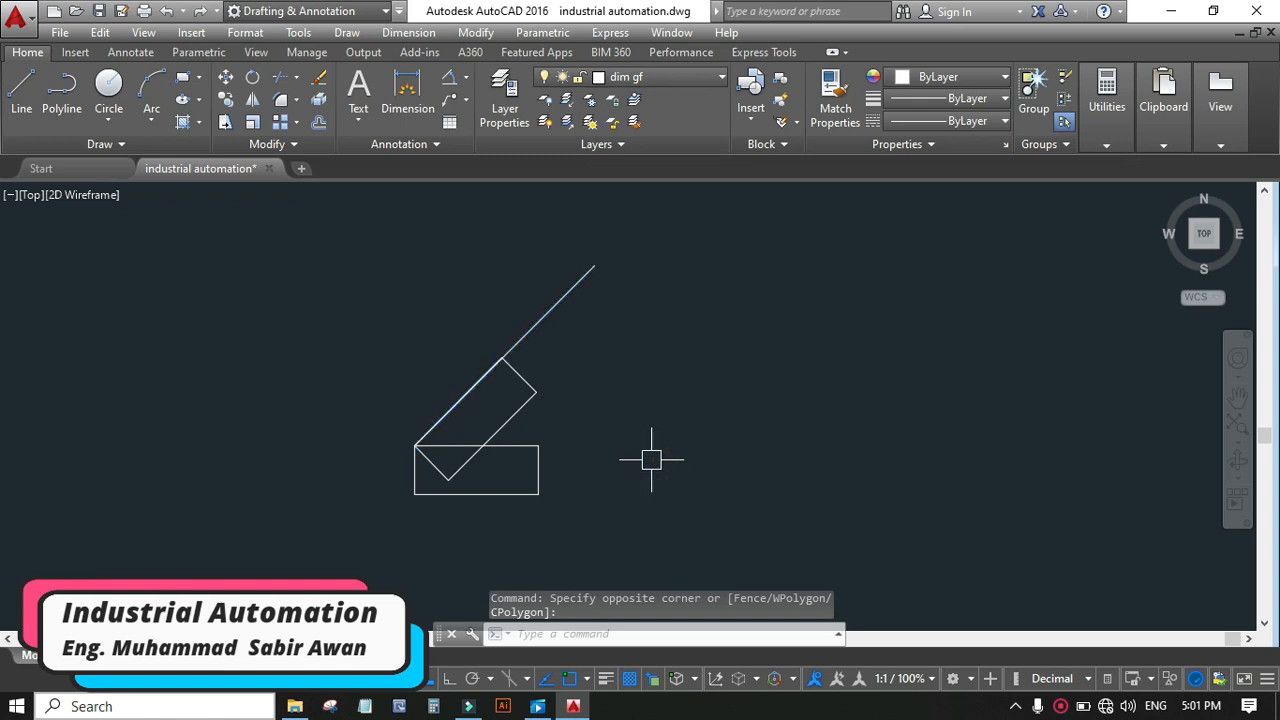
{"action": "left_click", "coordinate": [313, 214]}
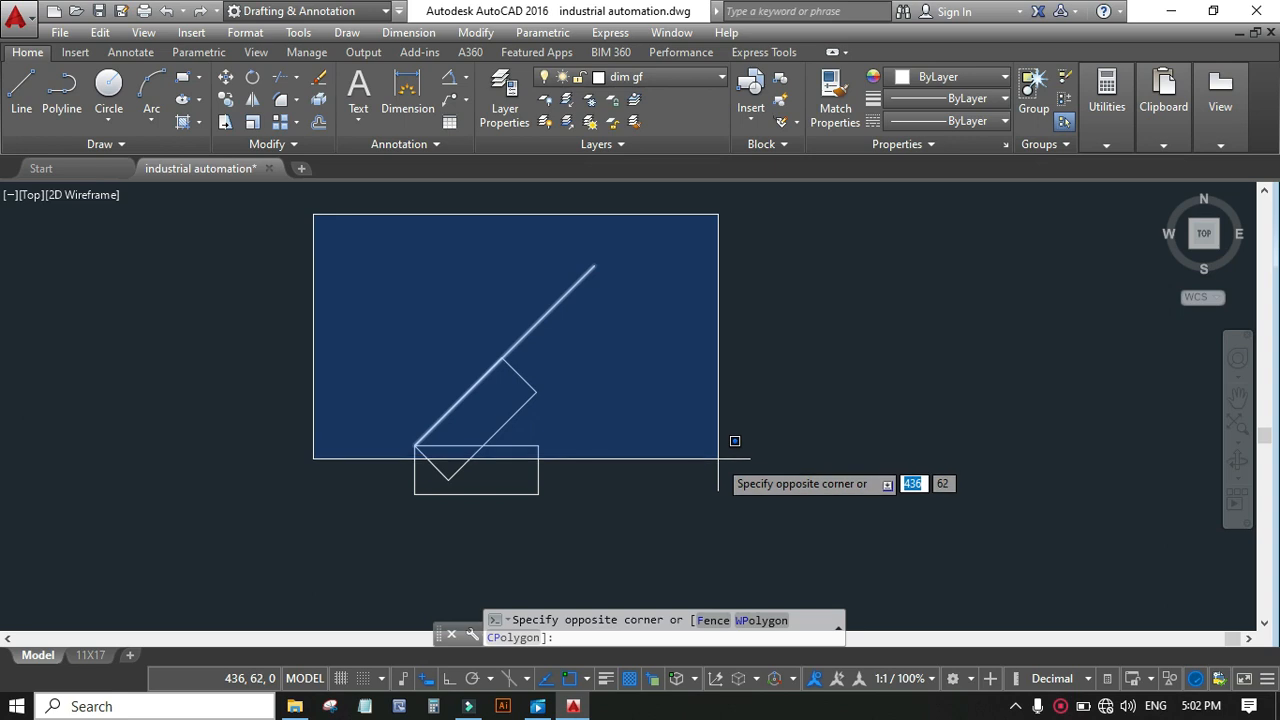
{"action": "left_click", "coordinate": [718, 458]}
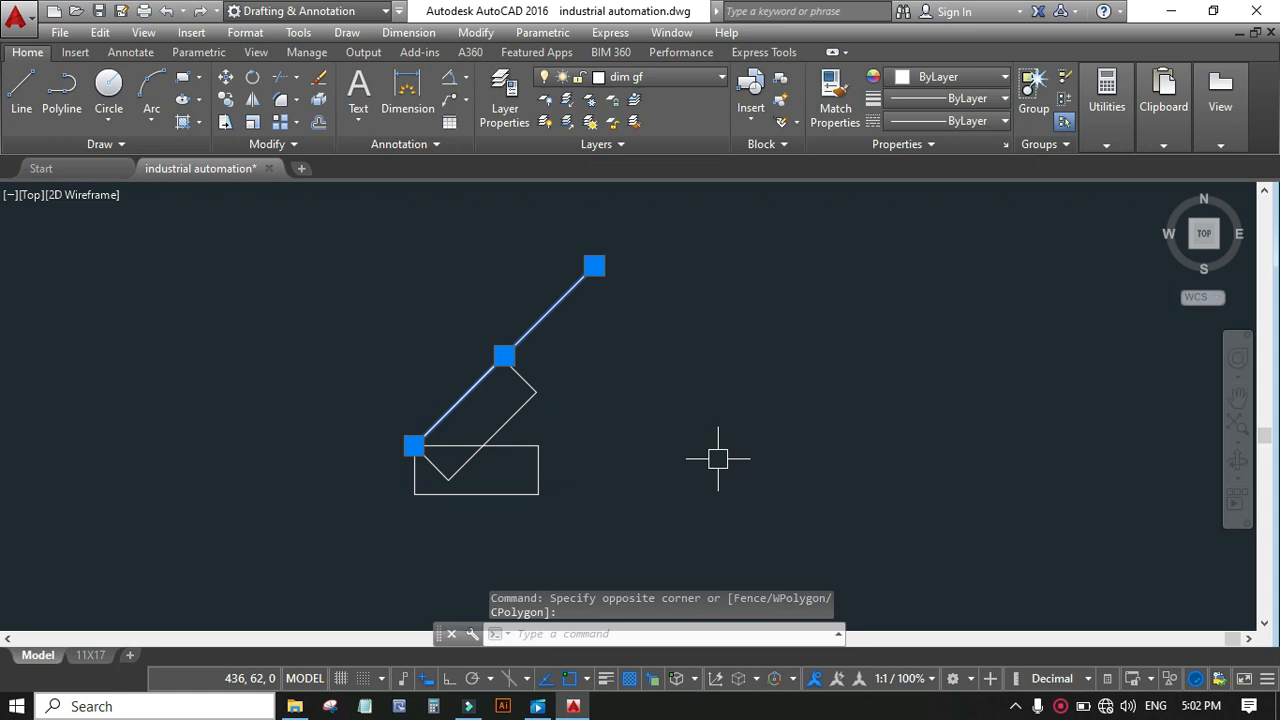
{"action": "key", "text": "Escape"}
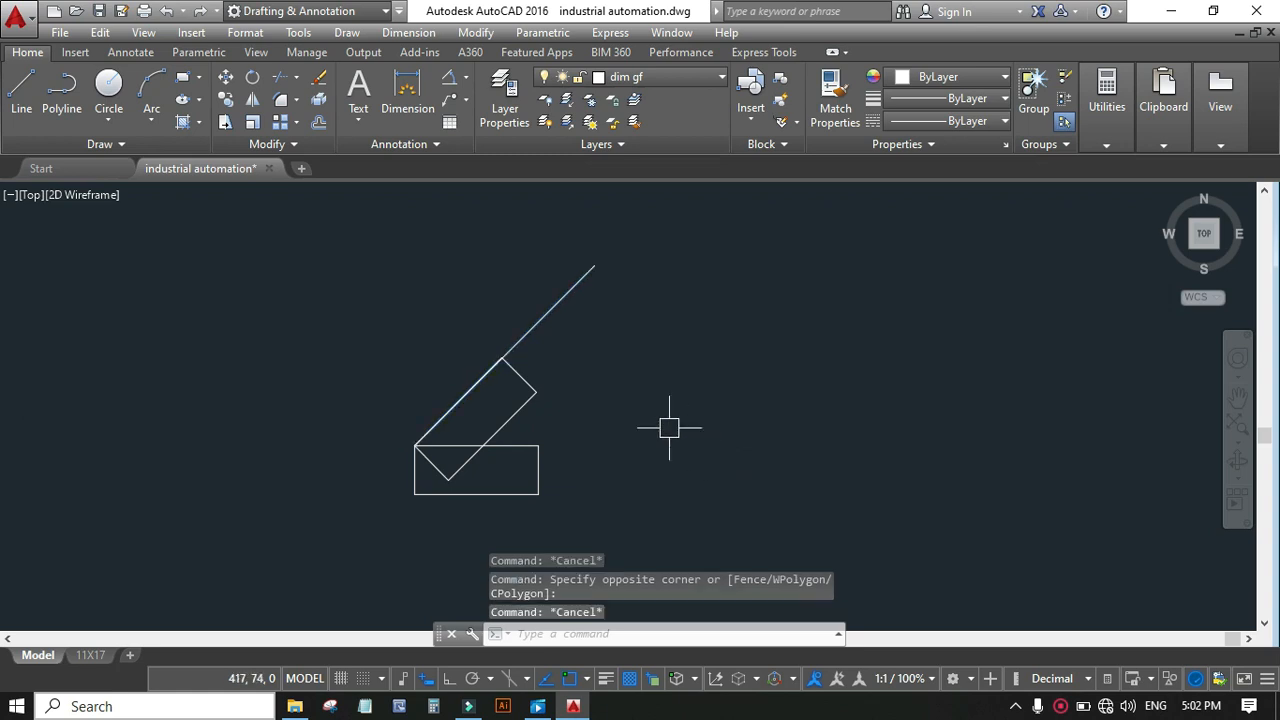
Step: Window-select the diagonal line and both rectangles by enclosing them completely, and clear the selection
{"action": "left_click", "coordinate": [379, 546]}
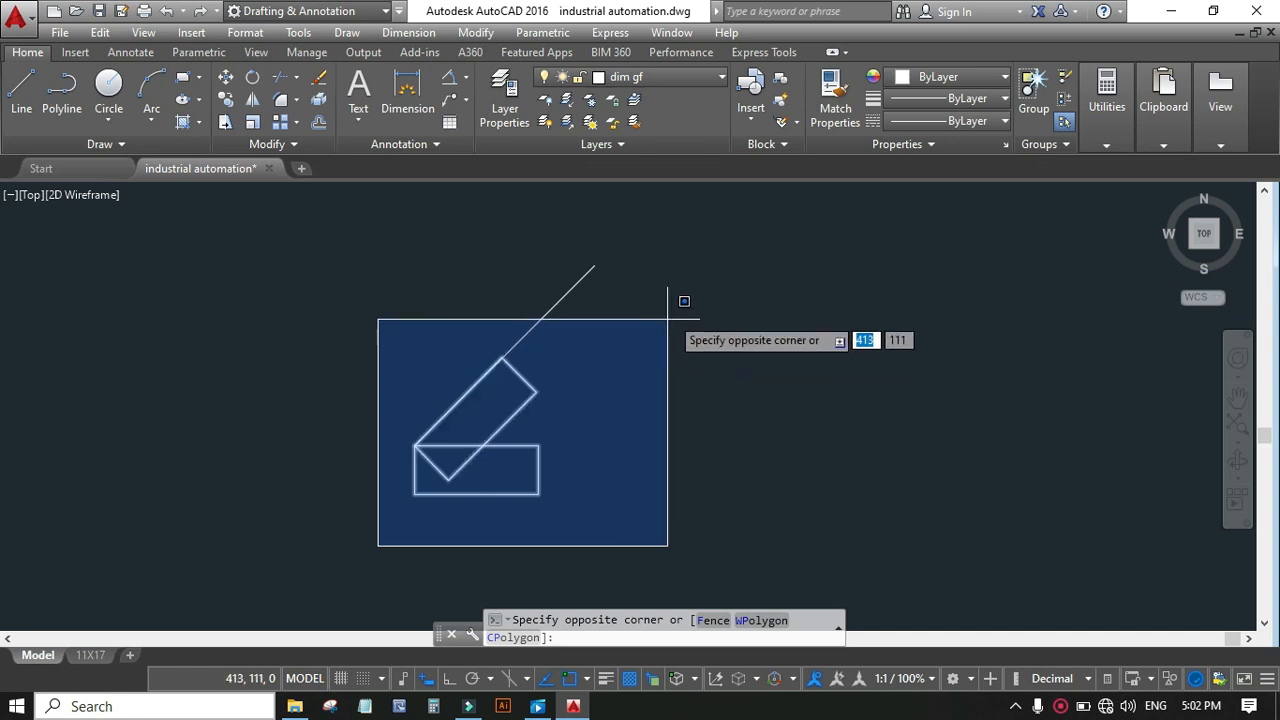
{"action": "left_click", "coordinate": [707, 211]}
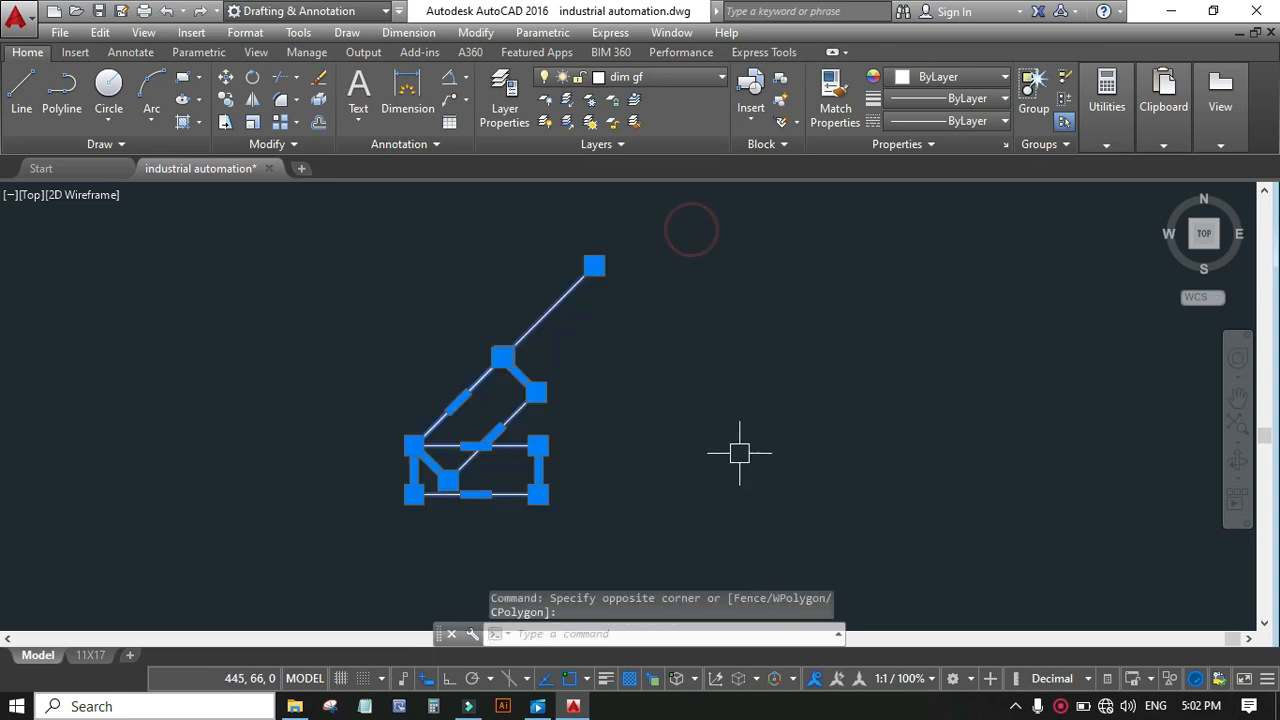
{"action": "key", "text": "Escape"}
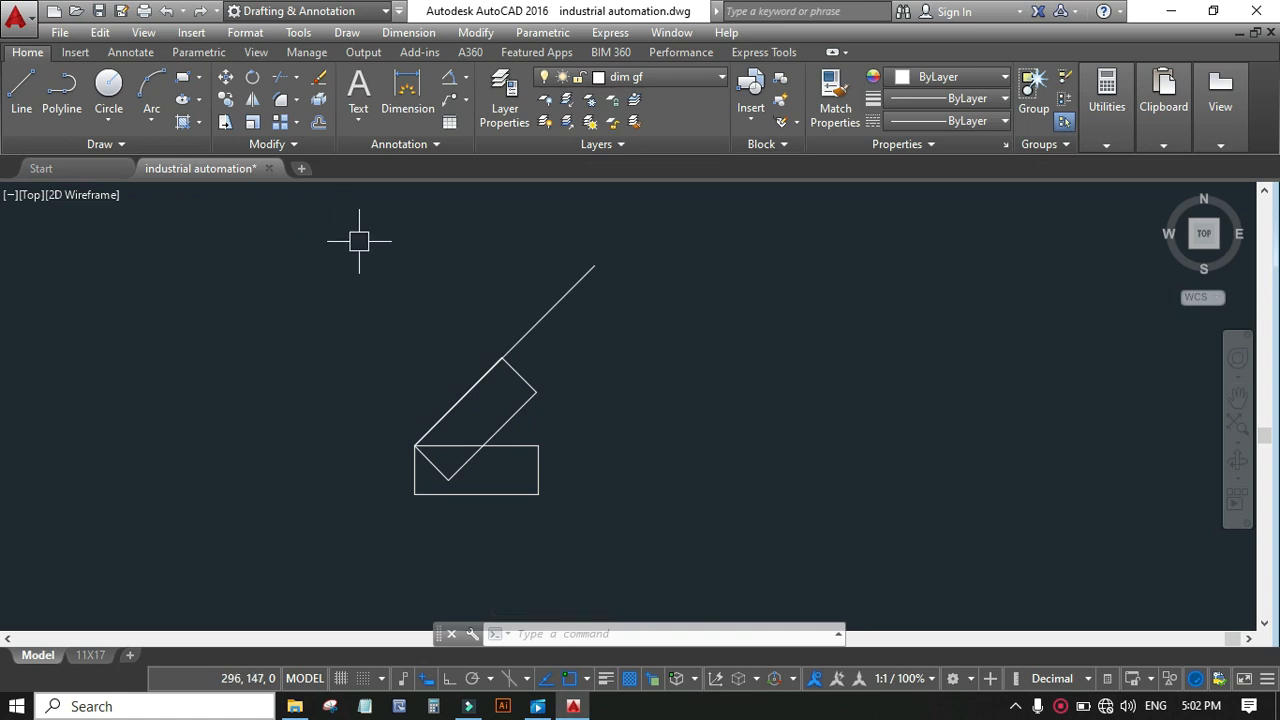
Step: Apply a crossing selection over the upper end of the diagonal line, and clear the selection
{"action": "left_click", "coordinate": [698, 227]}
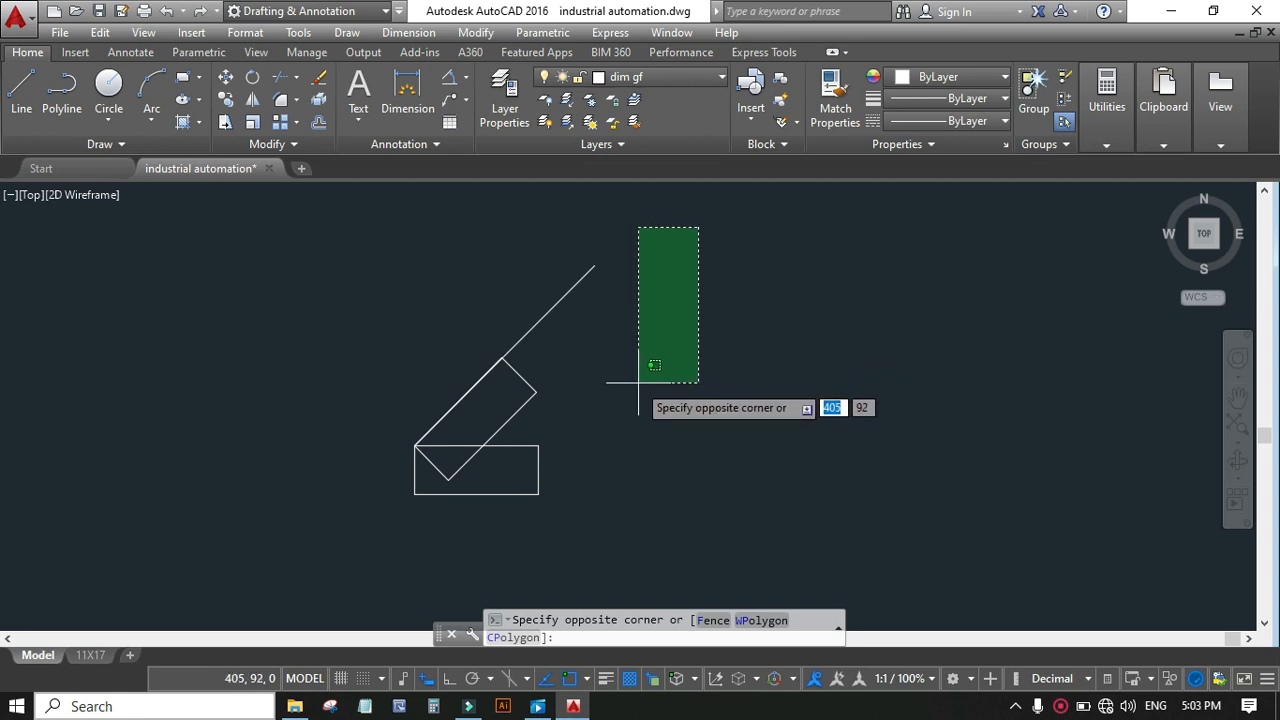
{"action": "left_click", "coordinate": [591, 341]}
{"action": "key", "text": "Escape"}
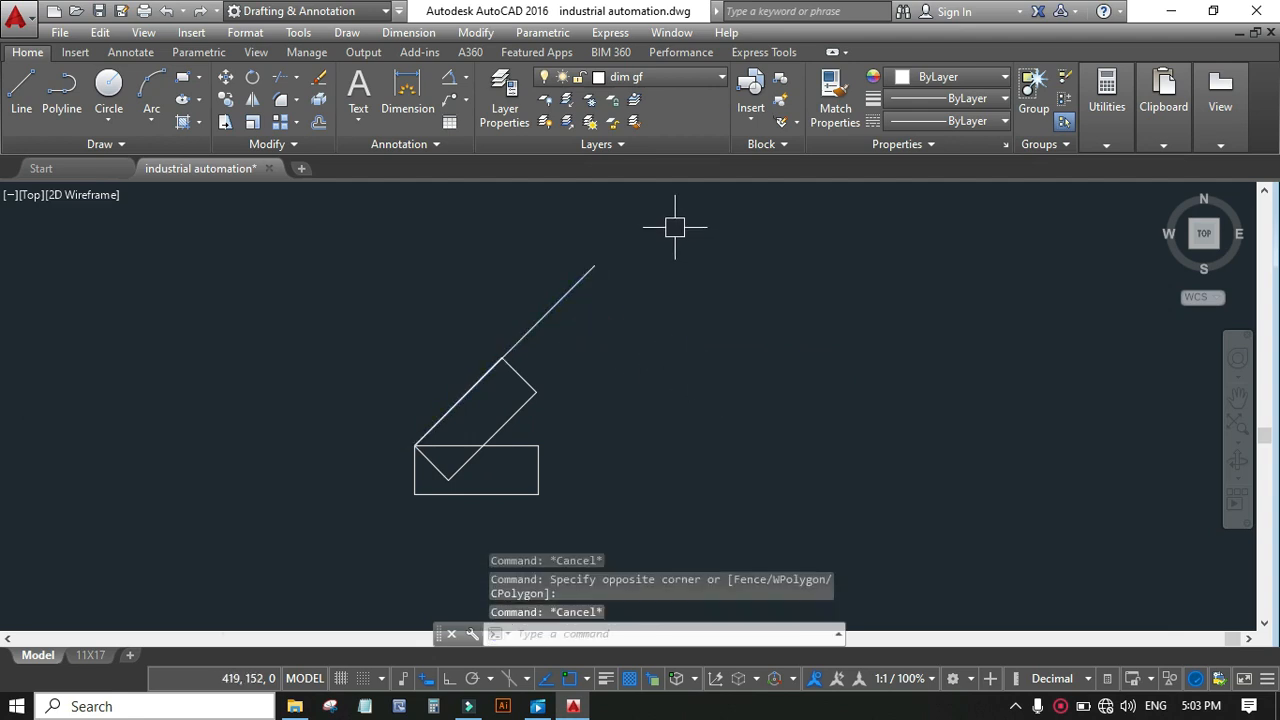
Step: Select the line and both rectangles with a crossing window and again with Select All, clearing each selection
{"action": "left_click", "coordinate": [674, 224]}
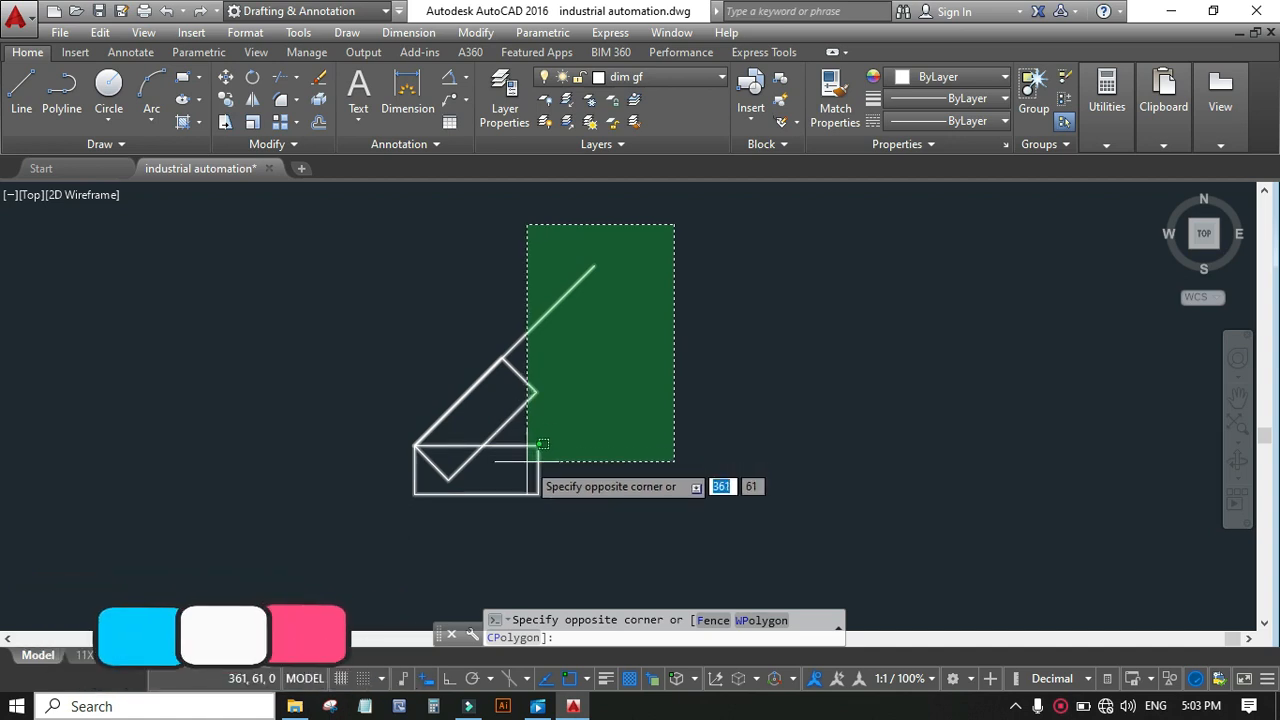
{"action": "left_click", "coordinate": [540, 445]}
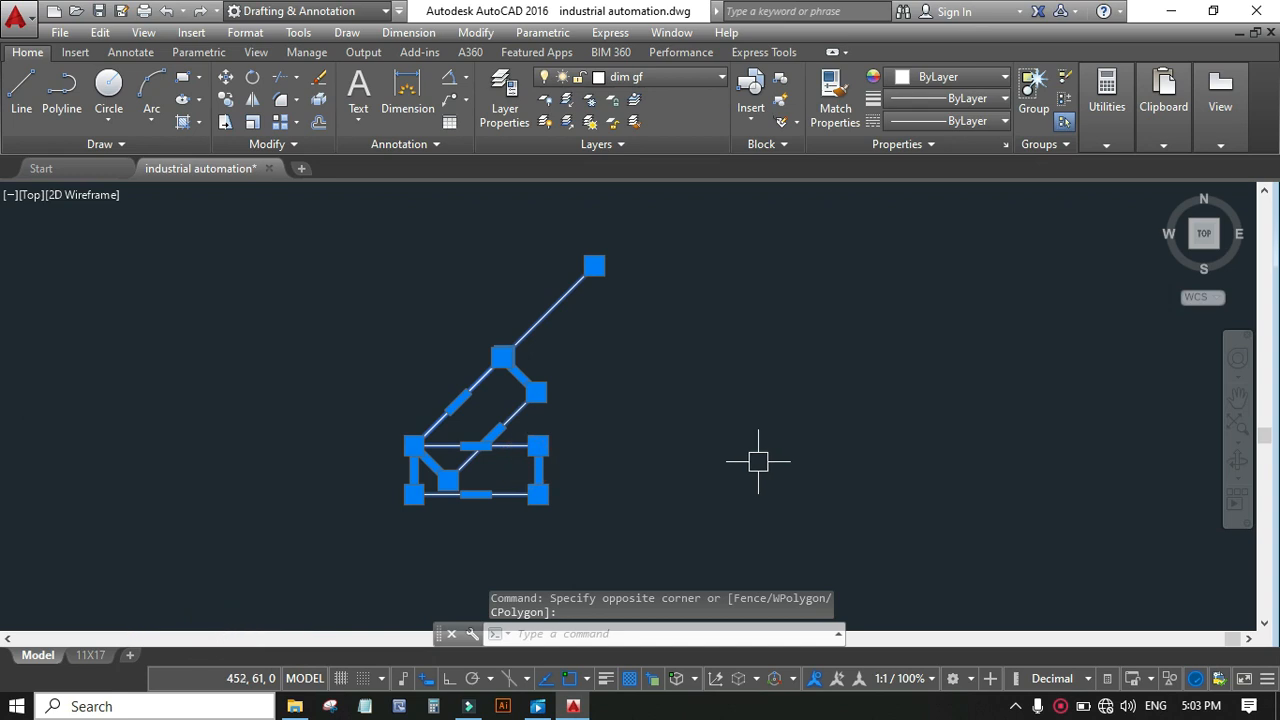
{"action": "key", "text": "Escape"}
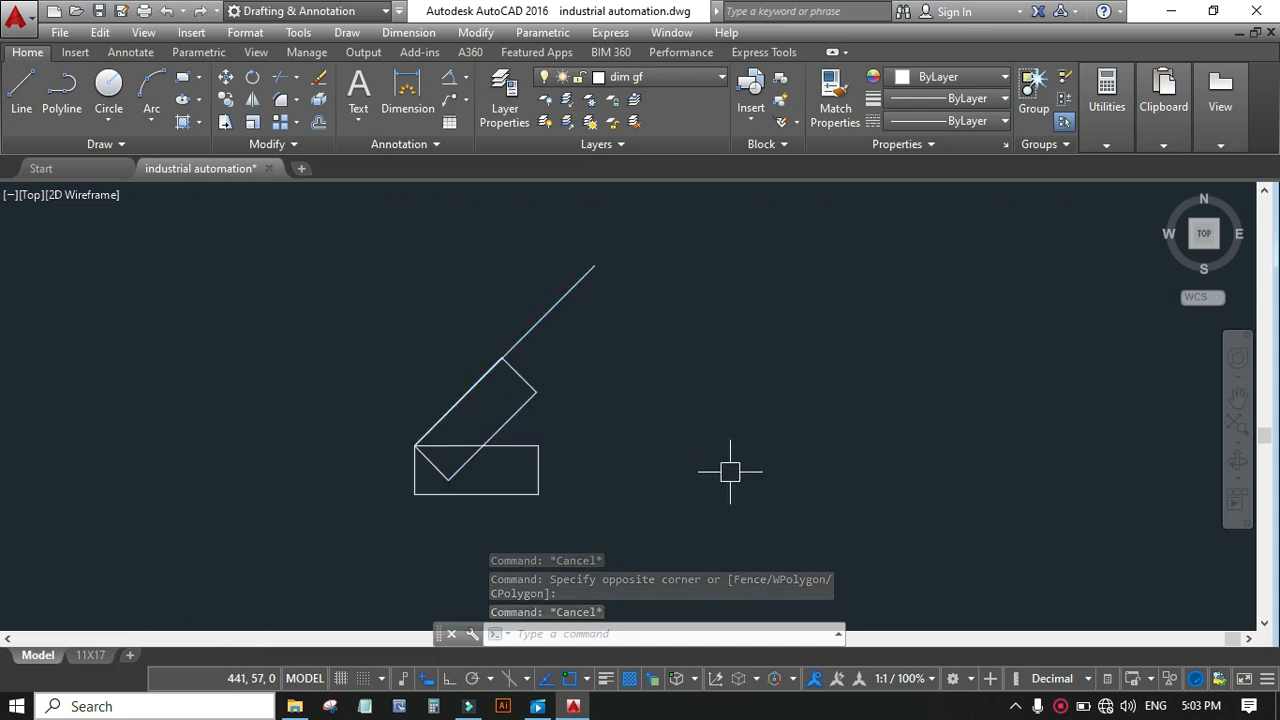
{"action": "key", "text": "ctrl+a"}
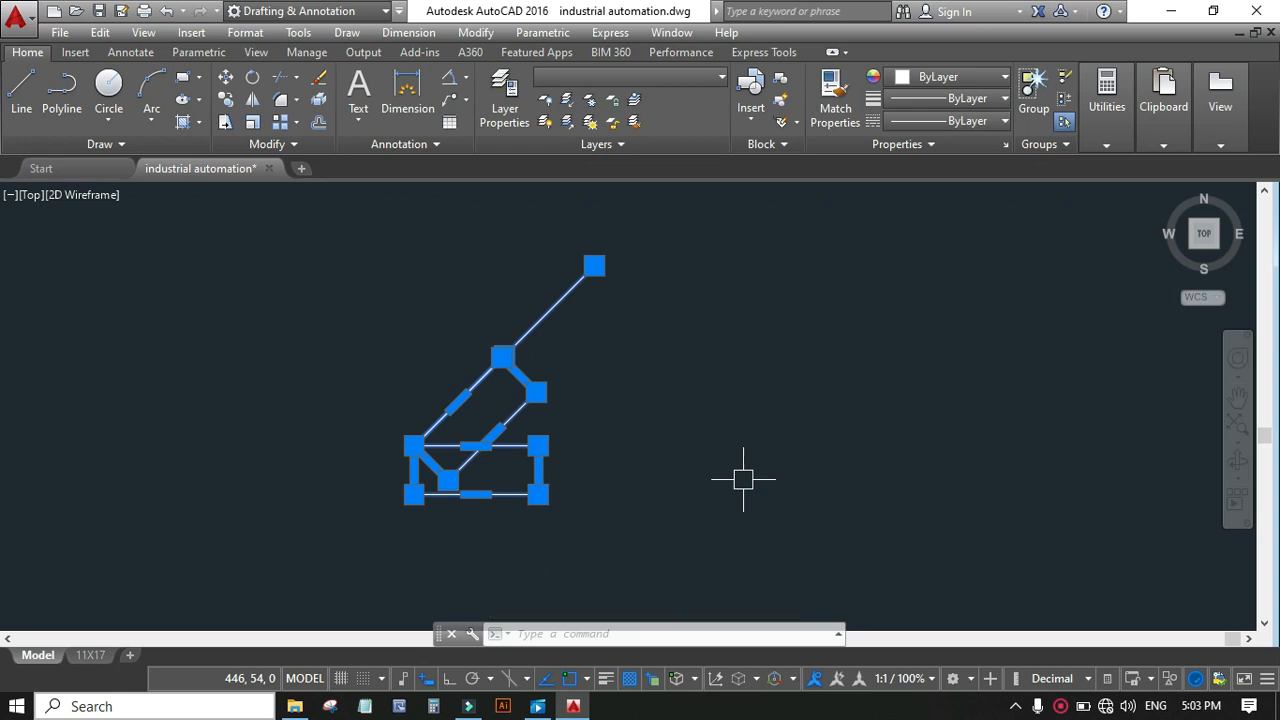
{"action": "key", "text": "Escape"}
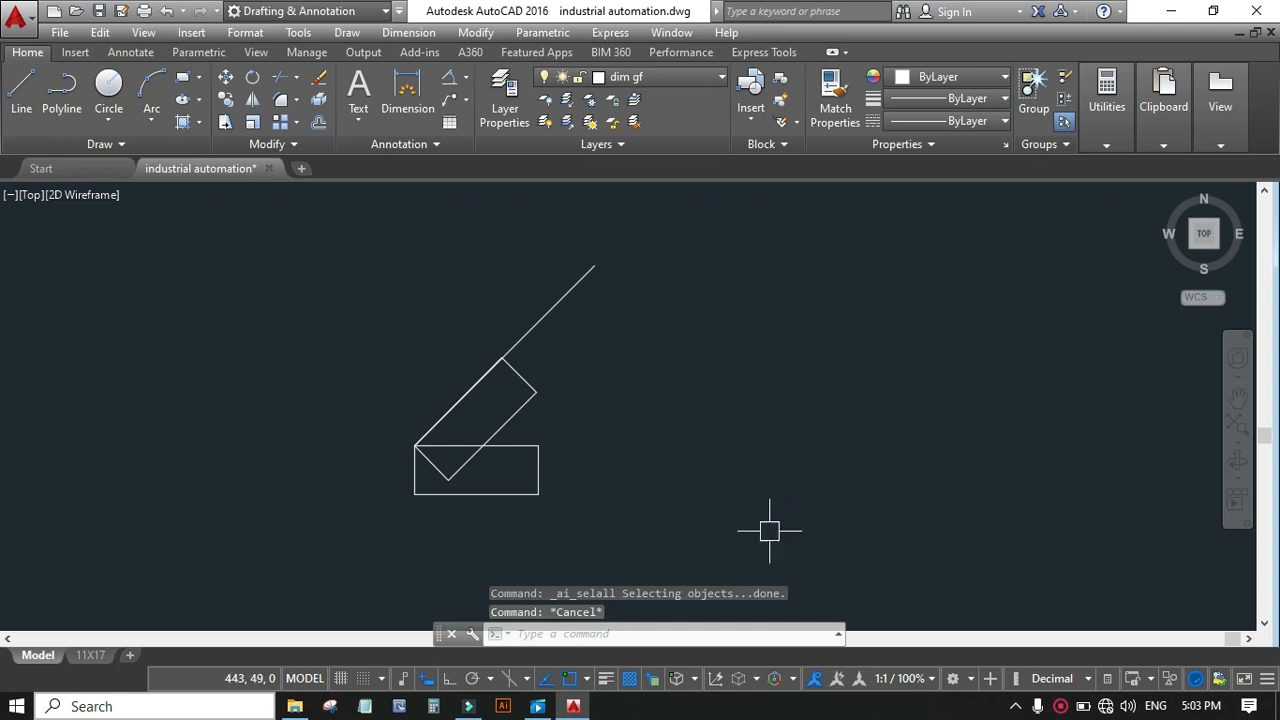
Step: Delete the diagonal line directly without starting the Erase command, and undo the deletion
{"action": "left_click", "coordinate": [561, 308]}
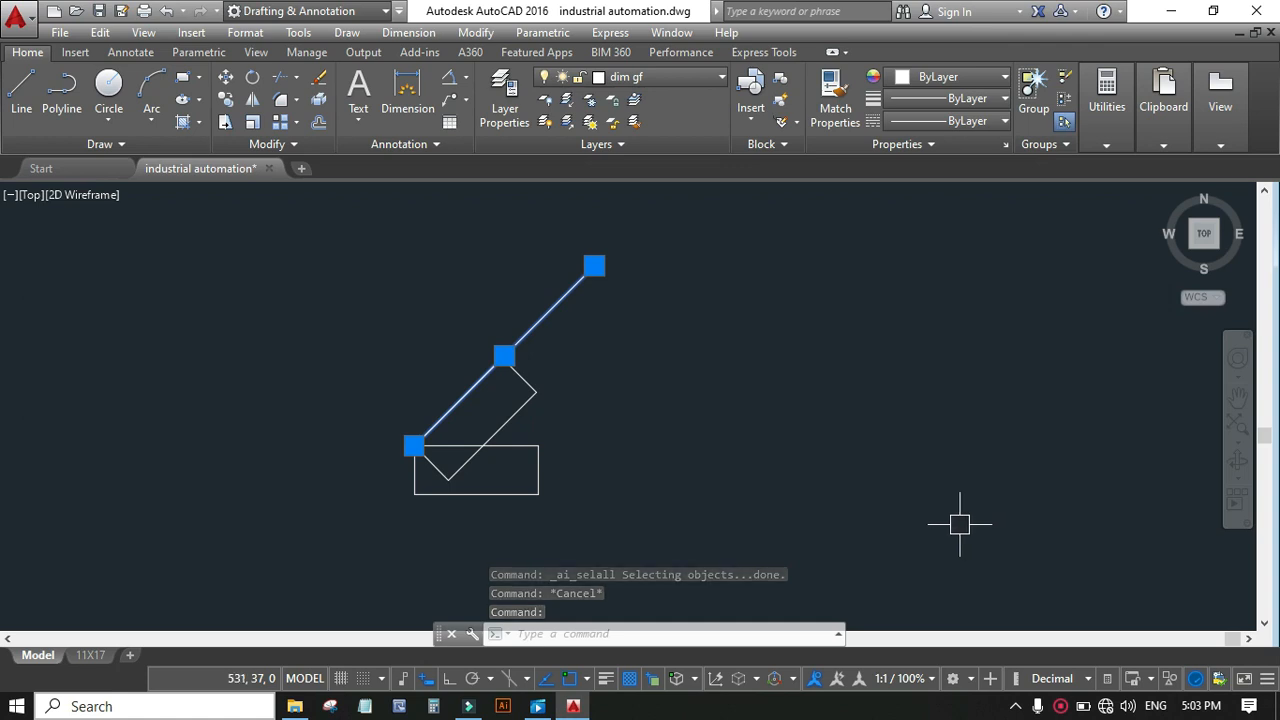
{"action": "key", "text": "Delete"}
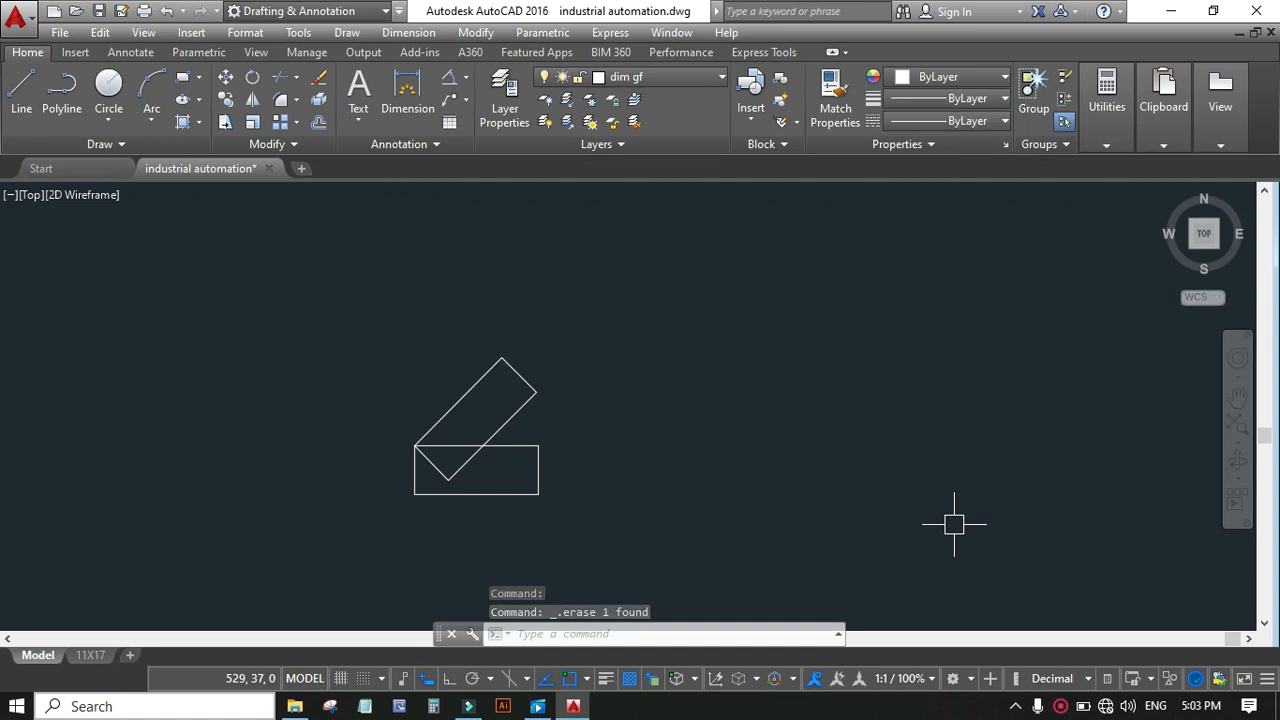
{"action": "key", "text": "ctrl+z"}
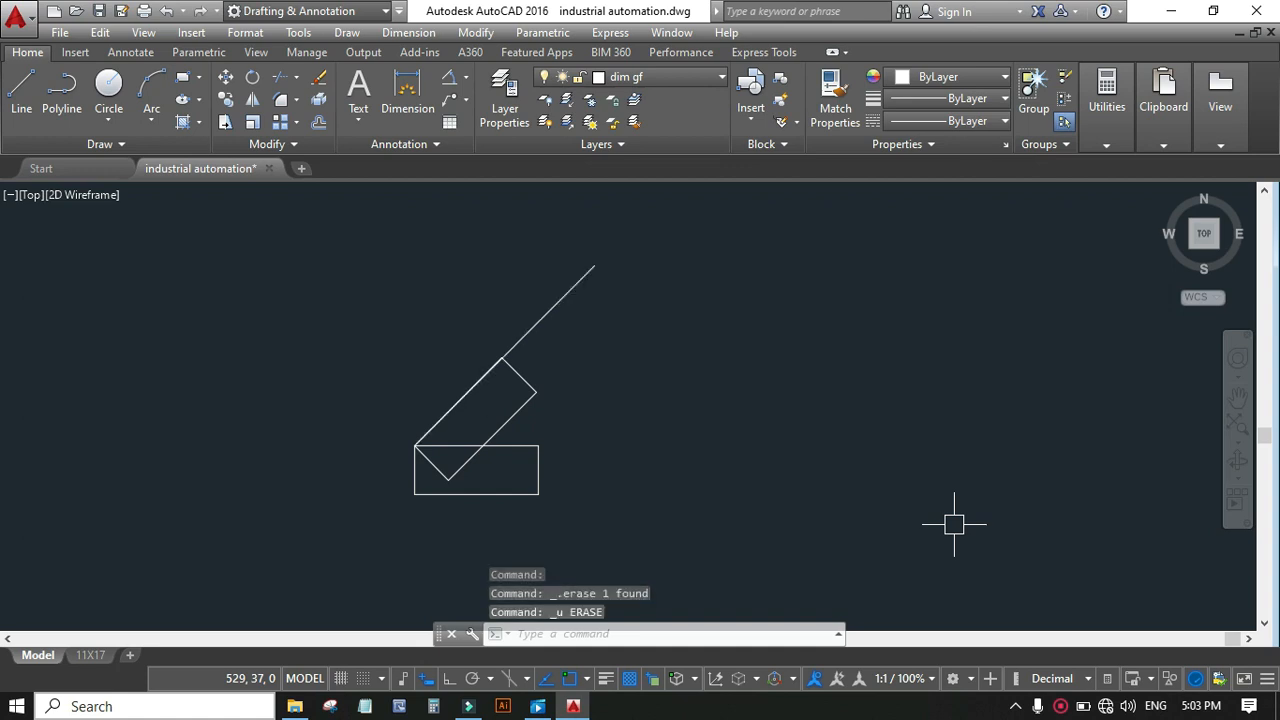
Step: Delete the tilted rectangle and the horizontal rectangle one after the other, without starting the Erase command
{"action": "left_click", "coordinate": [512, 412]}
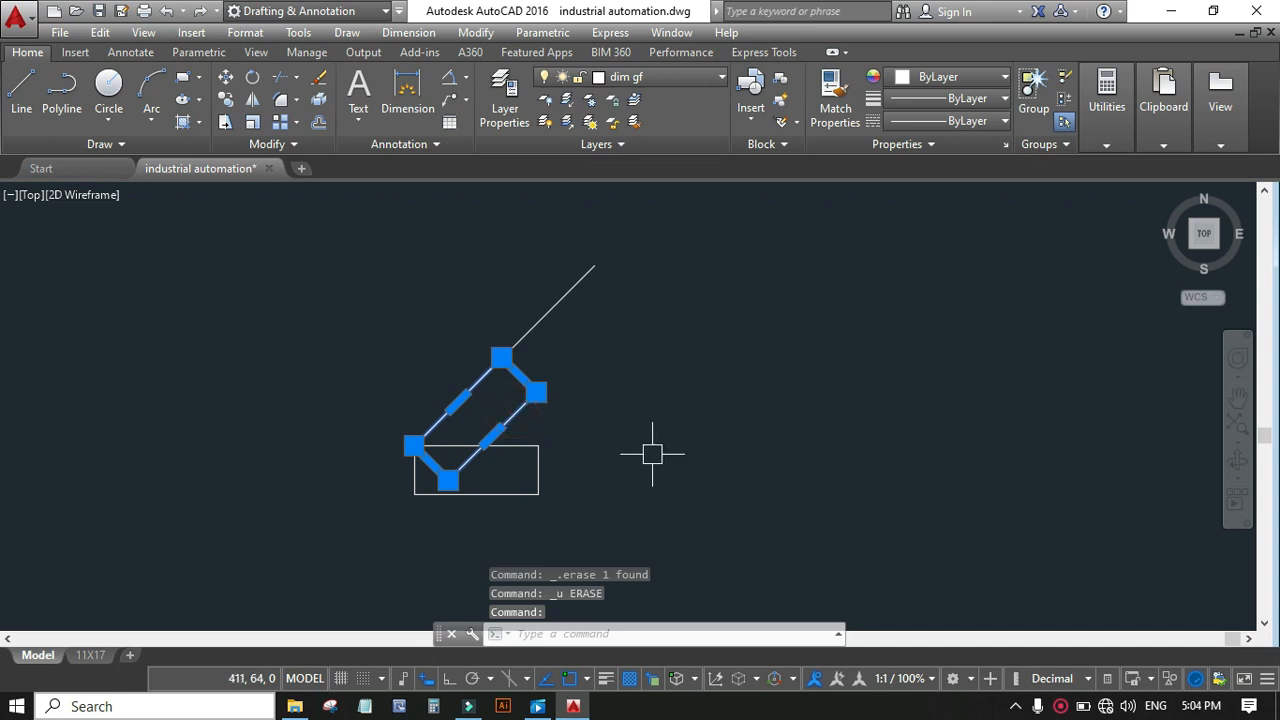
{"action": "key", "text": "Delete"}
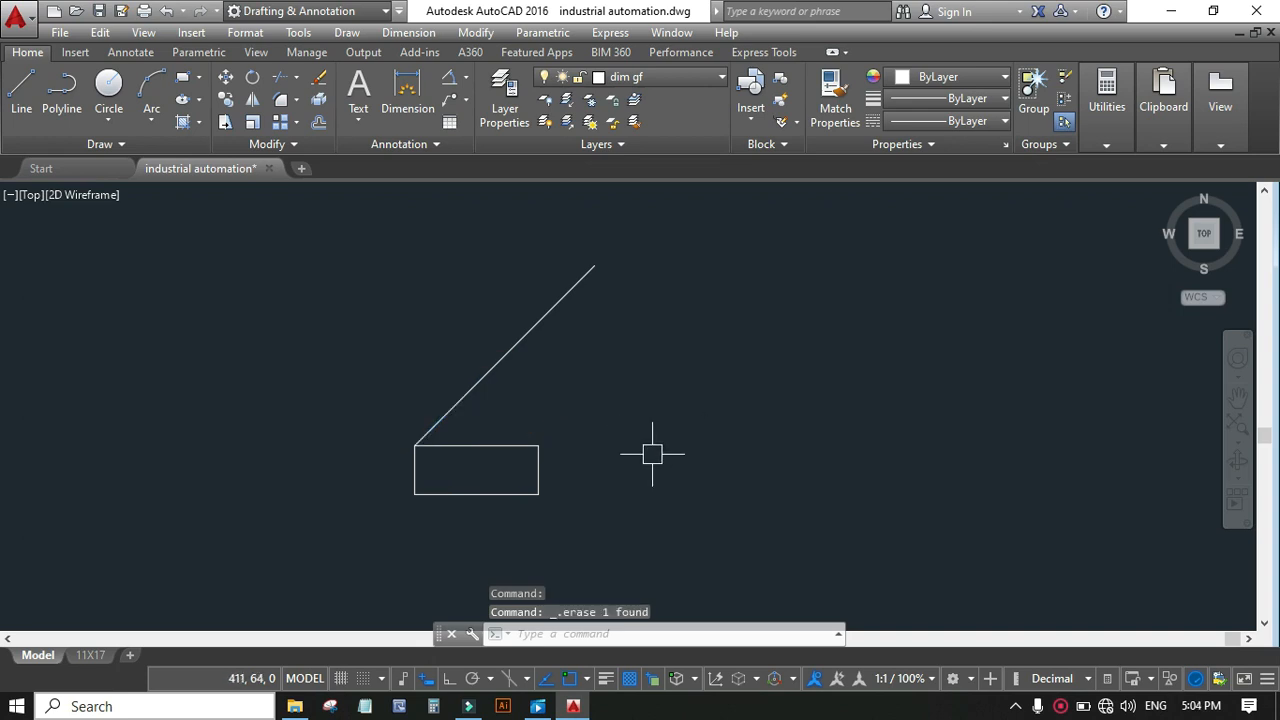
{"action": "left_click", "coordinate": [501, 445]}
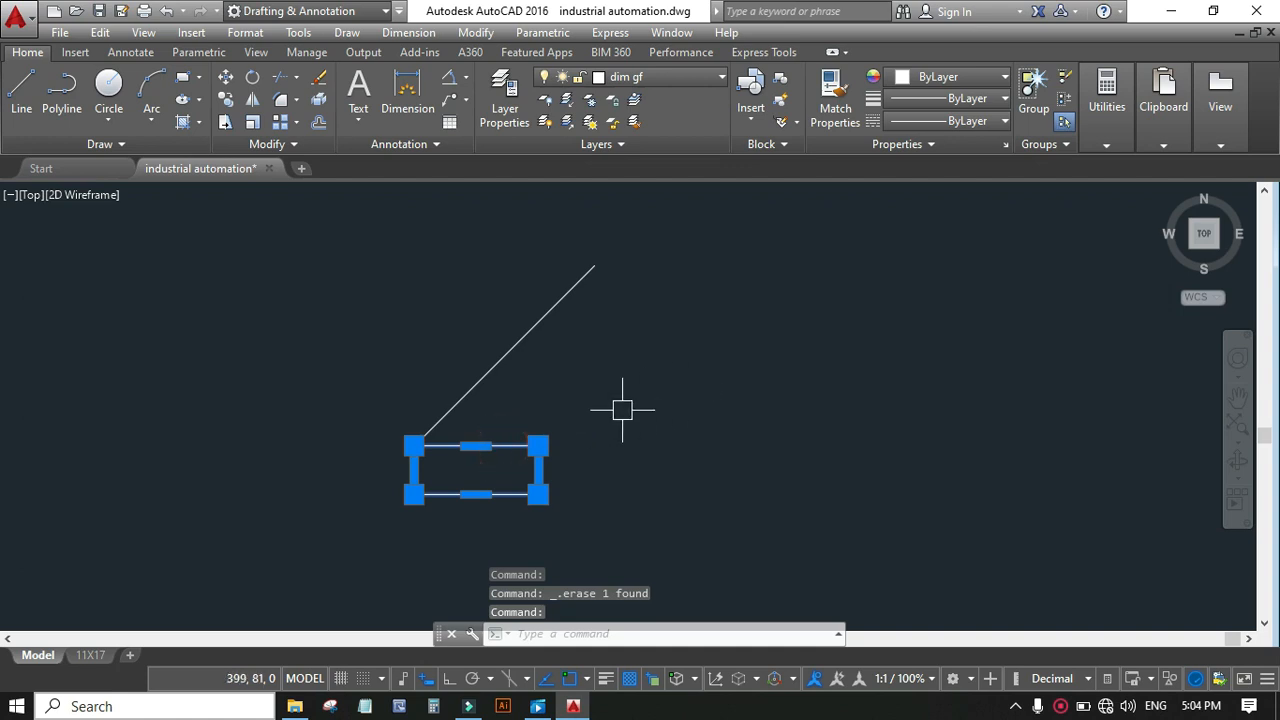
{"action": "key", "text": "Delete"}
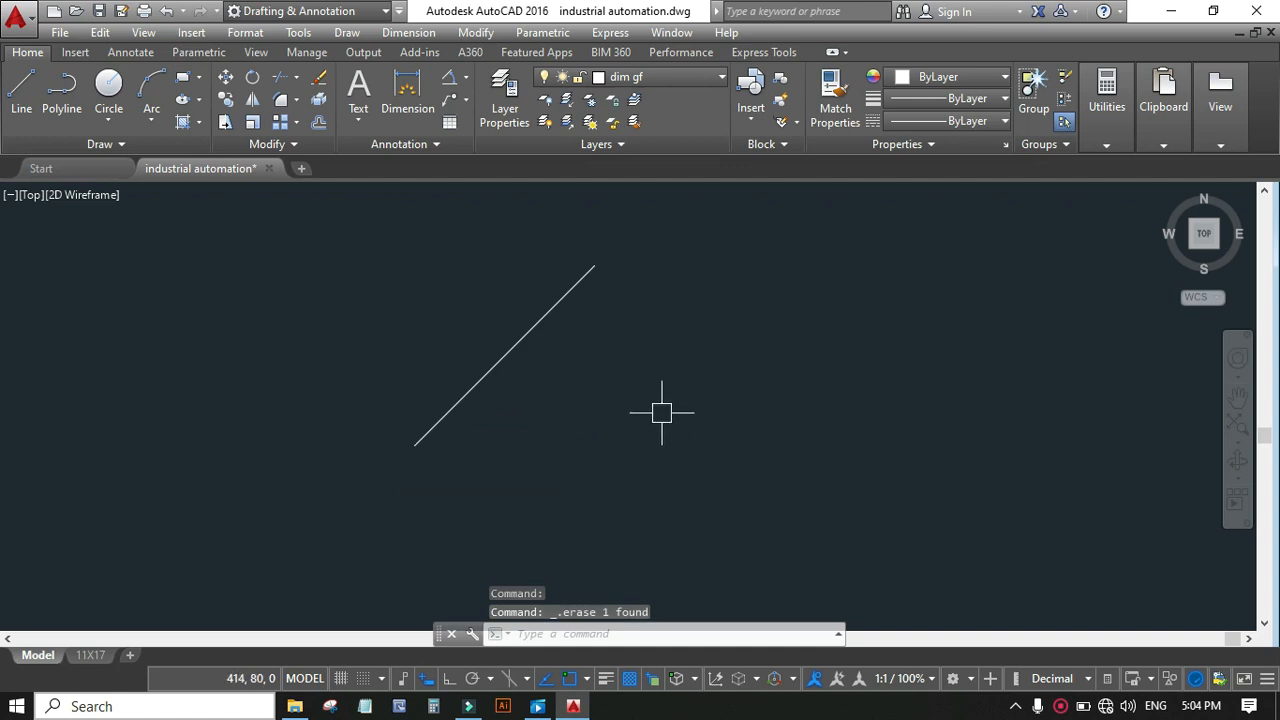
Step: Select the remaining diagonal line and remove it with the Erase command
{"action": "left_click", "coordinate": [545, 308]}
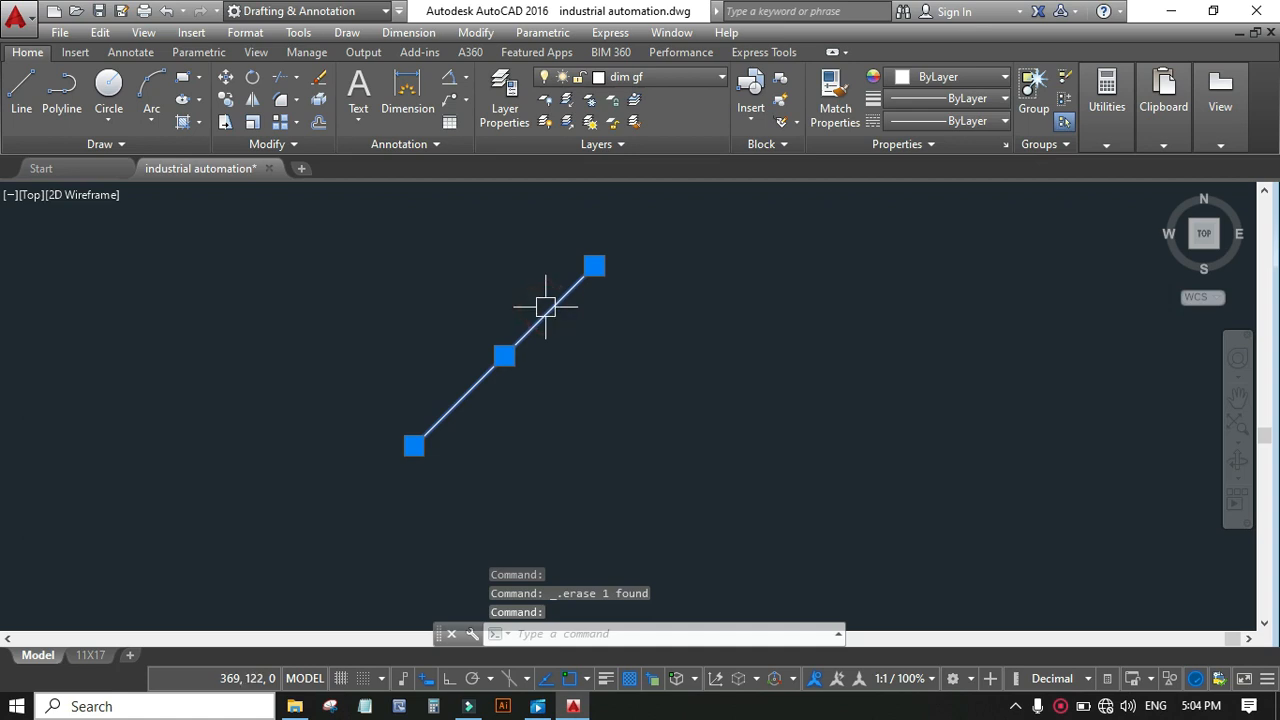
{"action": "right_click", "coordinate": [545, 306]}
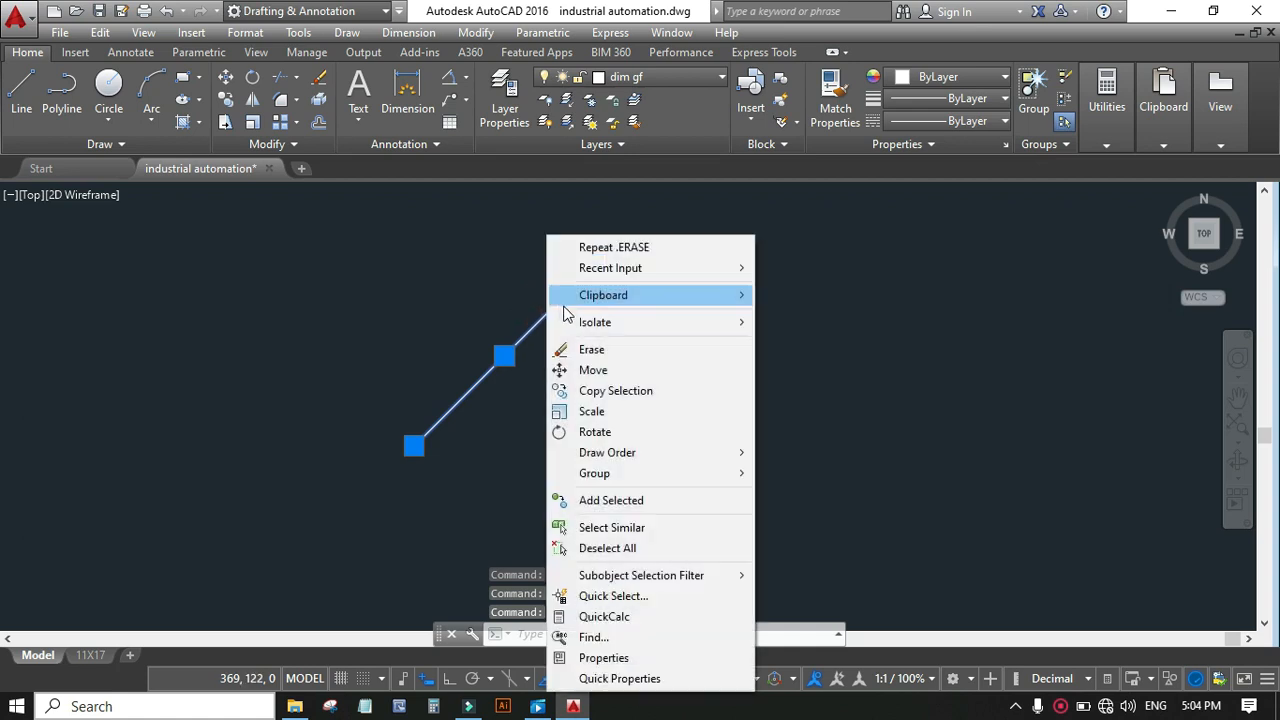
{"action": "left_click", "coordinate": [592, 352]}
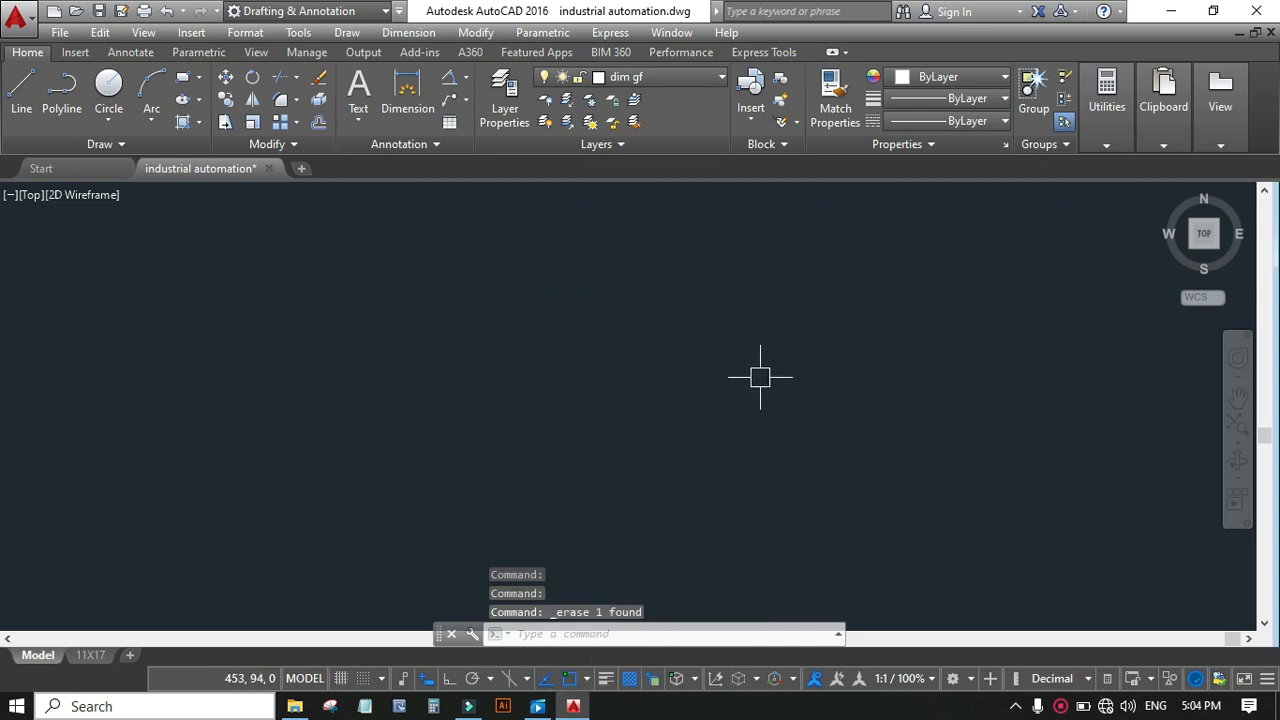
Step: Undo the erasures of the diagonal line and both rectangles, along with the earlier Select All operation
{"action": "key", "text": "ctrl+z"}
{"action": "key", "text": "ctrl+z"}
{"action": "key", "text": "ctrl+z"}
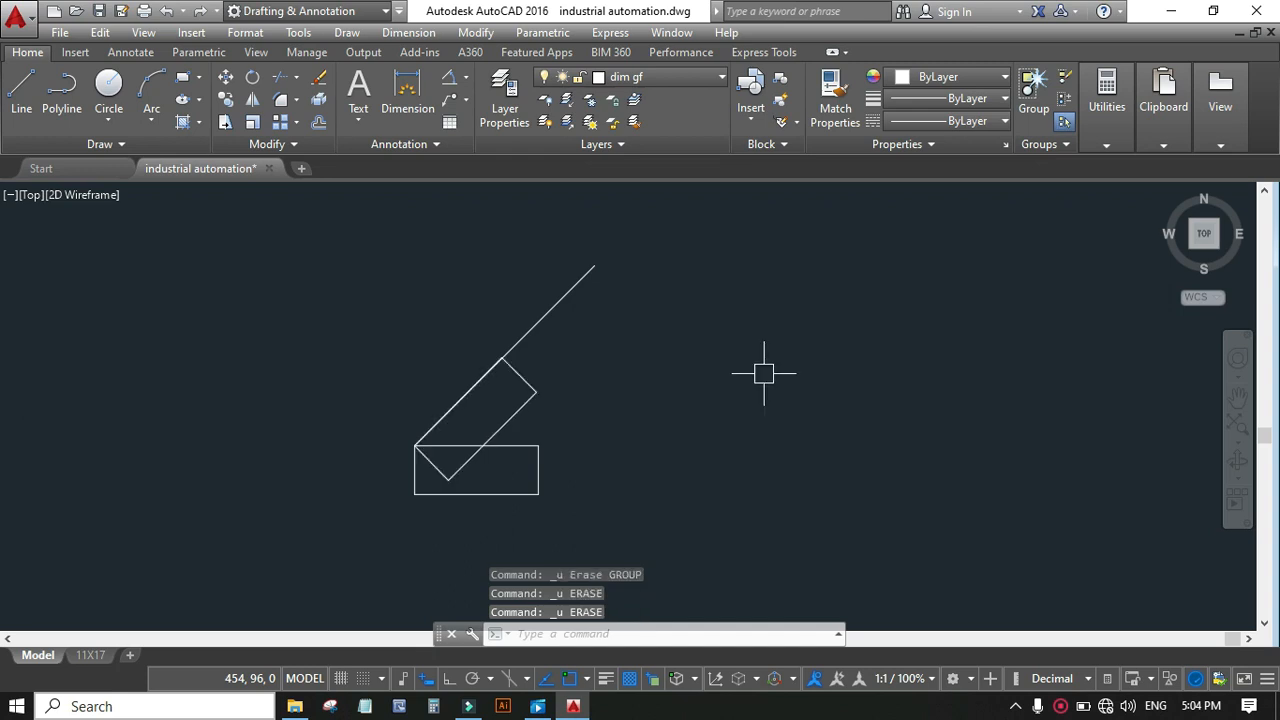
{"action": "key", "text": "ctrl+z"}
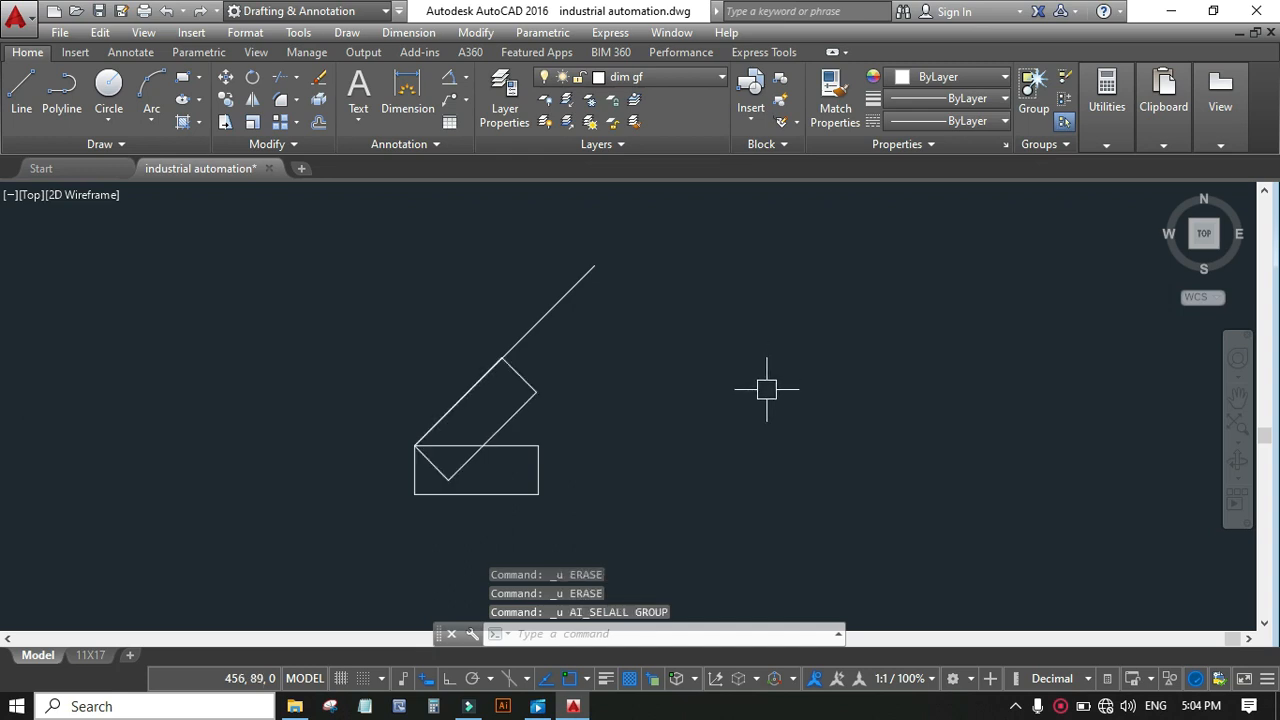